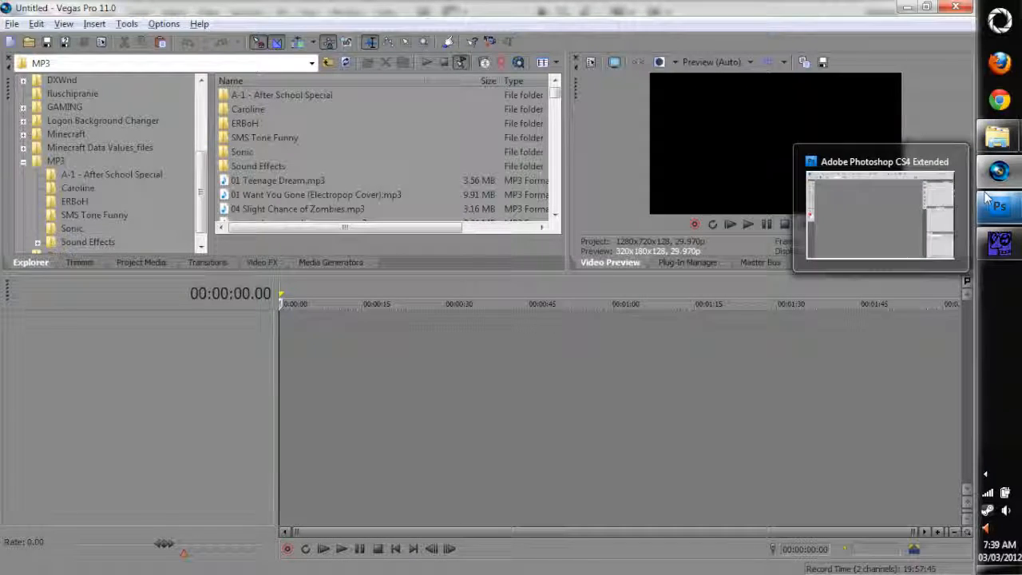
Bring up the Main Concert Files folder window and the game's left4dead2 folder window
mouse_move(998, 137)
left_click(878, 84)
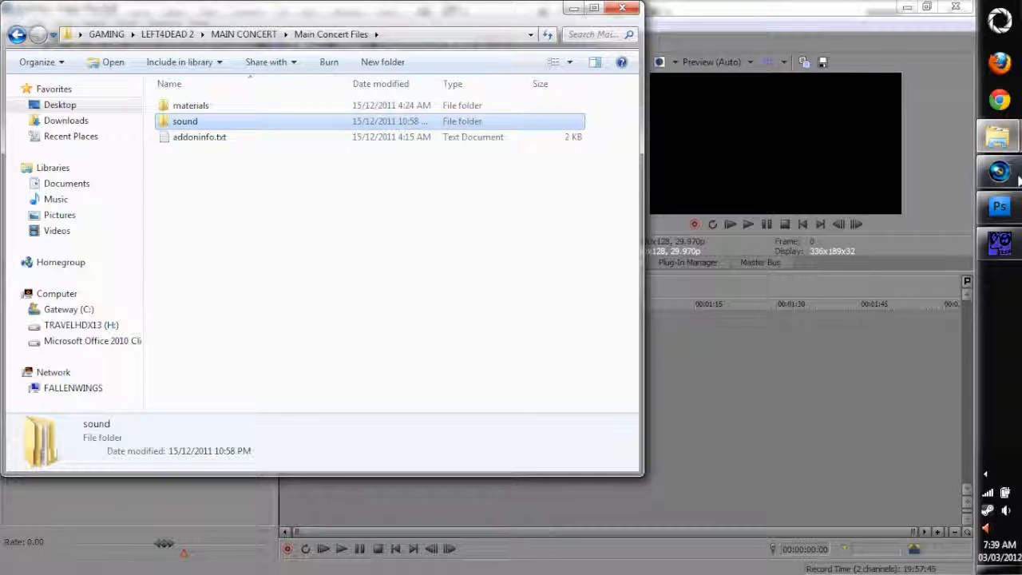
left_click(1006, 146)
left_click(881, 234)
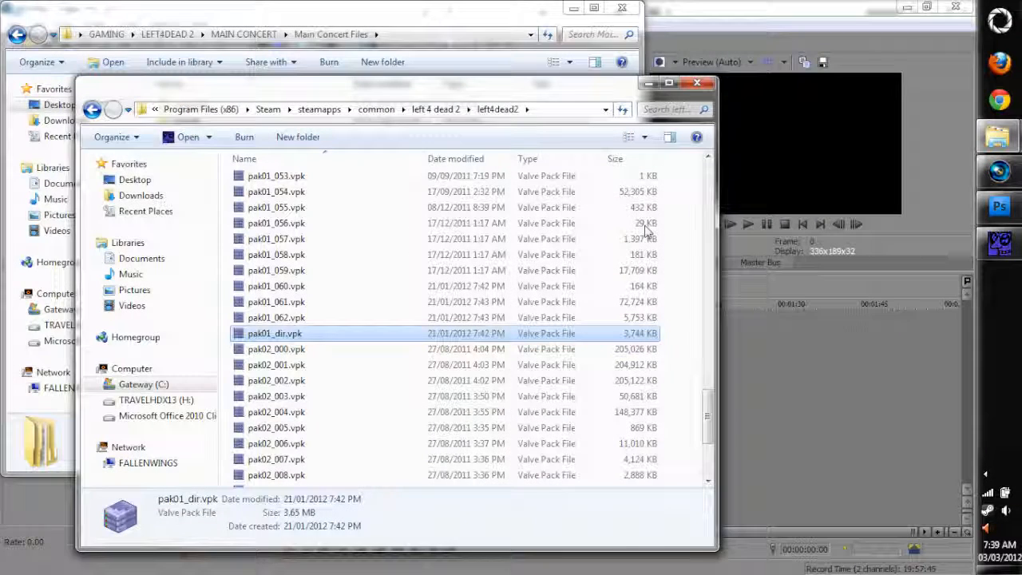
Open the sound\music folder inside the game's left4dead2 folder
scroll(321, 292, "up", 5)
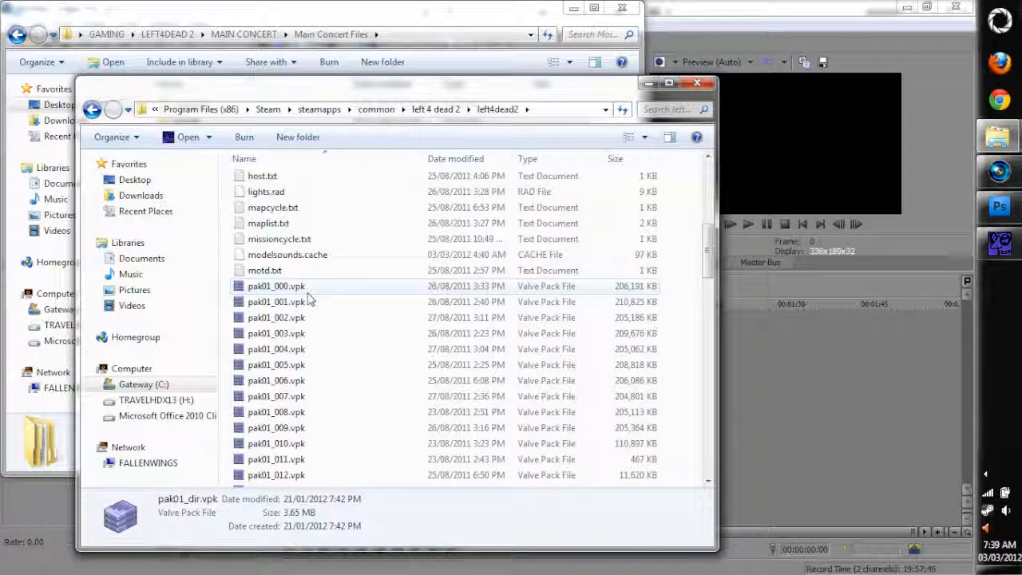
scroll(319, 297, "up", 5)
double_click(304, 320)
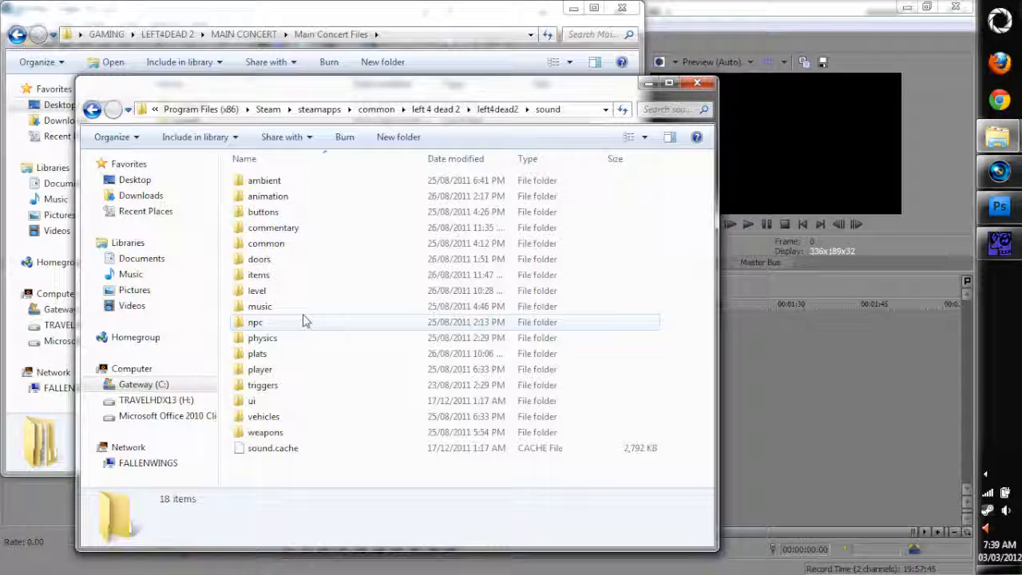
double_click(291, 313)
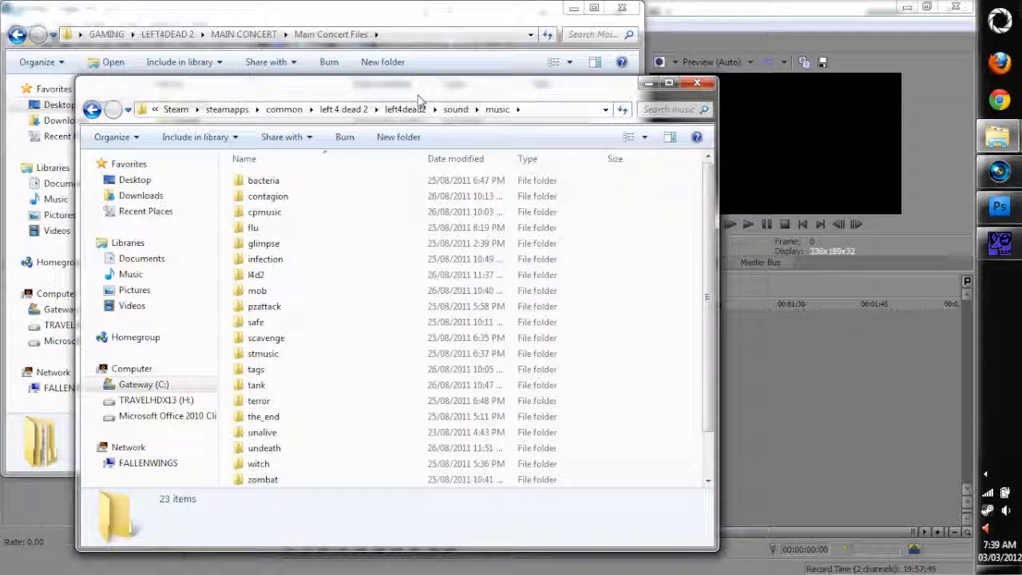
Open the sound\music folder in Main Concert Files and arrange the two folder windows so both file lists are visible
left_click_drag(416, 95, 624, 127)
left_click(625, 127)
left_click(183, 122)
double_click(183, 122)
double_click(179, 108)
left_click_drag(723, 120, 757, 14)
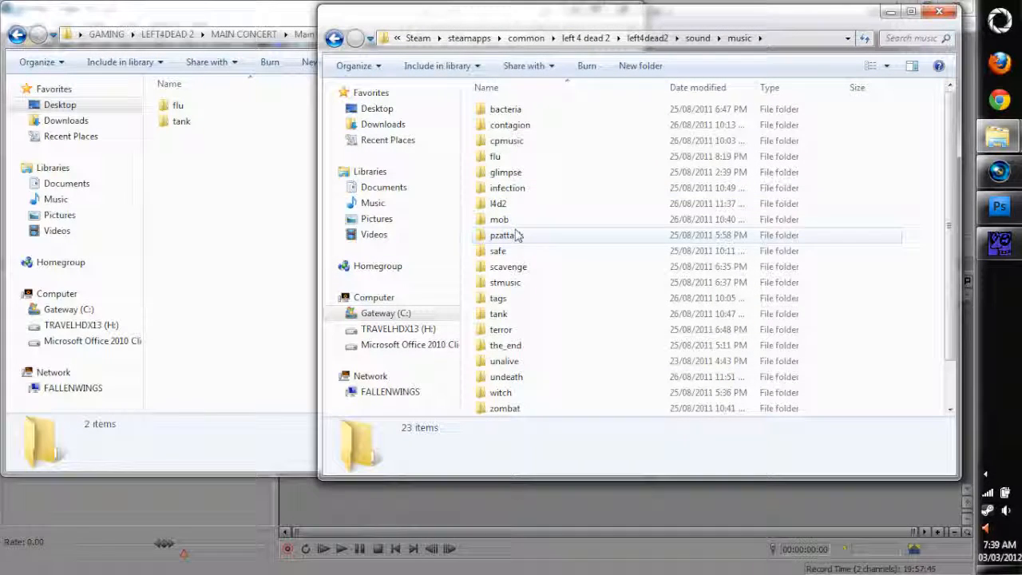
Open the flu\concert folder in both the game's music folder and the Main Concert Files music folder
left_click(496, 157)
double_click(496, 157)
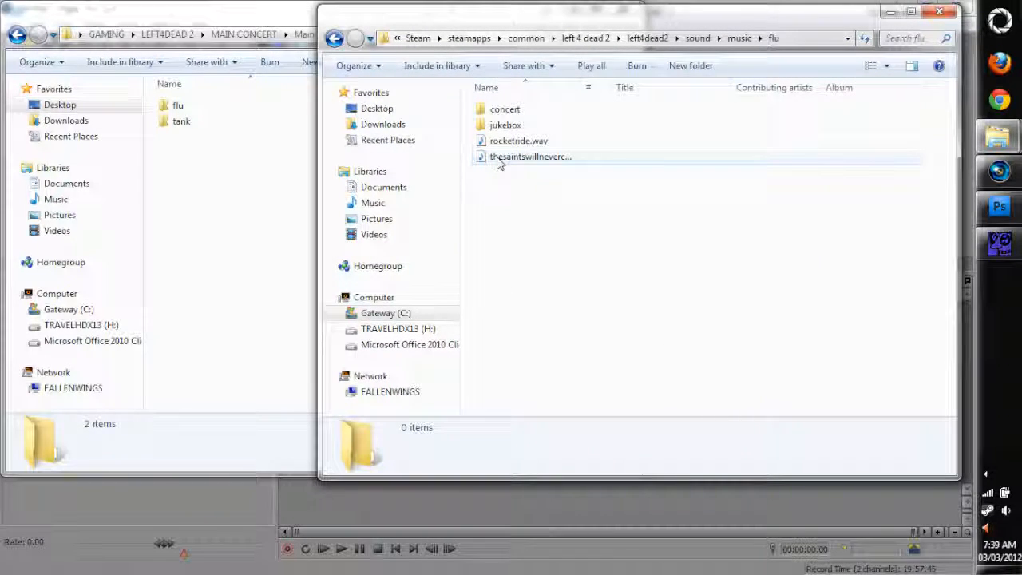
left_click(497, 108)
double_click(497, 108)
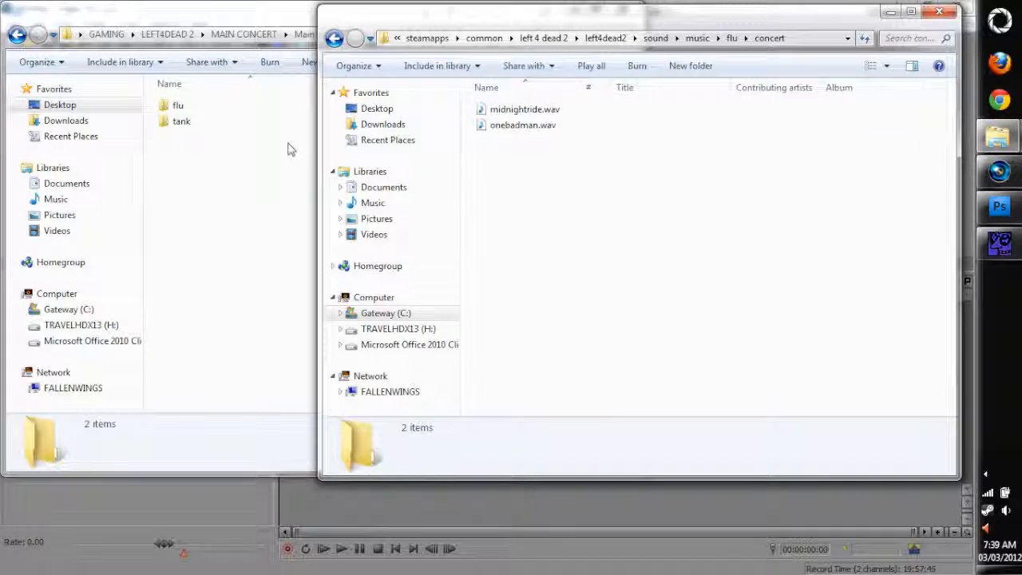
left_click(201, 107)
double_click(200, 107)
double_click(201, 105)
Compare midnightride.wav and onebadman.wav in the two concert folders by highlighting them in each
left_click(735, 262)
left_click_drag(717, 262, 479, 105)
left_click_drag(245, 251, 156, 101)
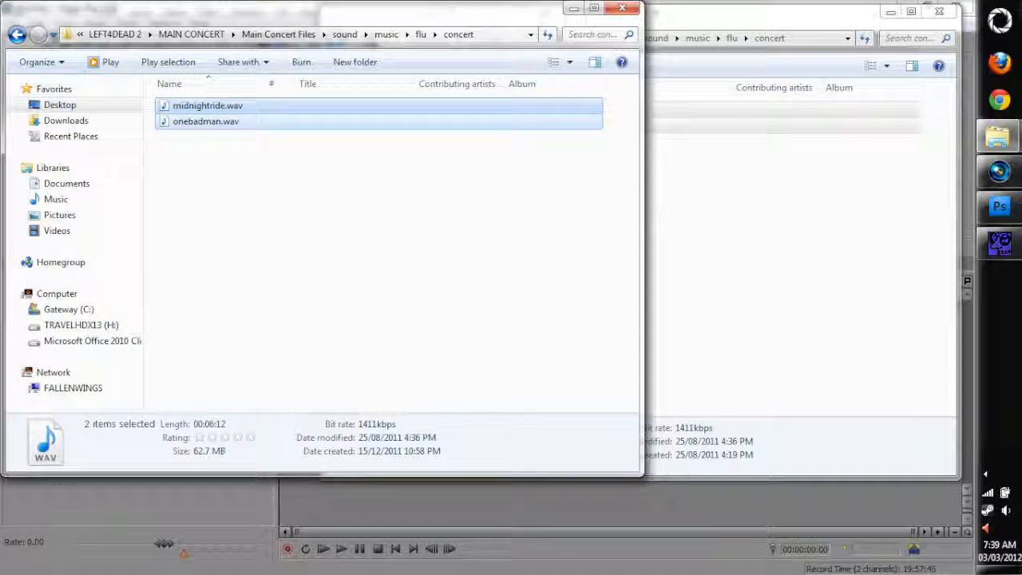
left_click(812, 285)
left_click_drag(764, 248, 214, 16)
left_click(307, 252)
left_click_drag(367, 240, 689, 169)
left_click(786, 275)
left_click_drag(806, 290, 583, 139)
Go back to the game's music folder and examine the sound files in its tank folder
left_click(333, 38)
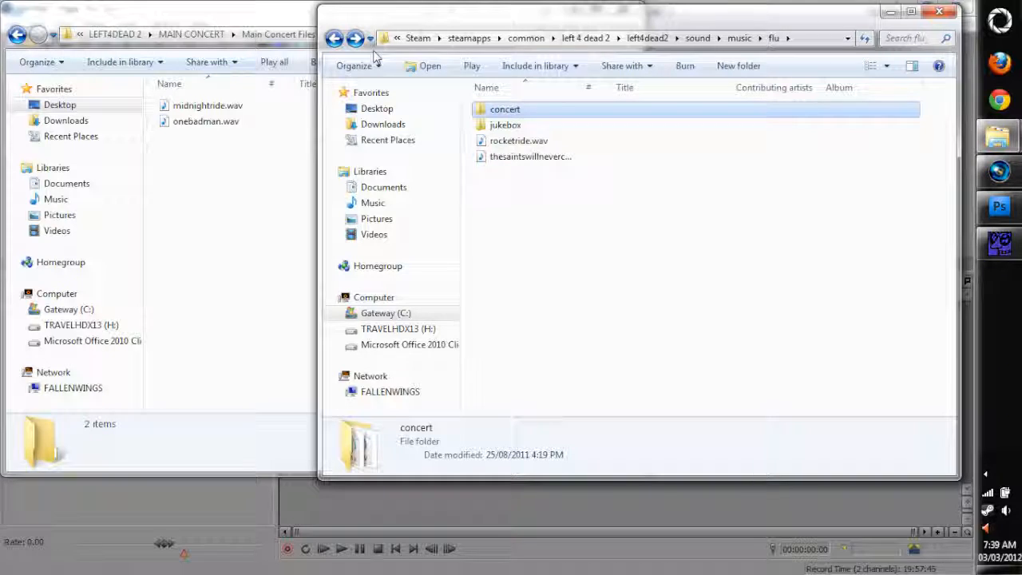
left_click(740, 40)
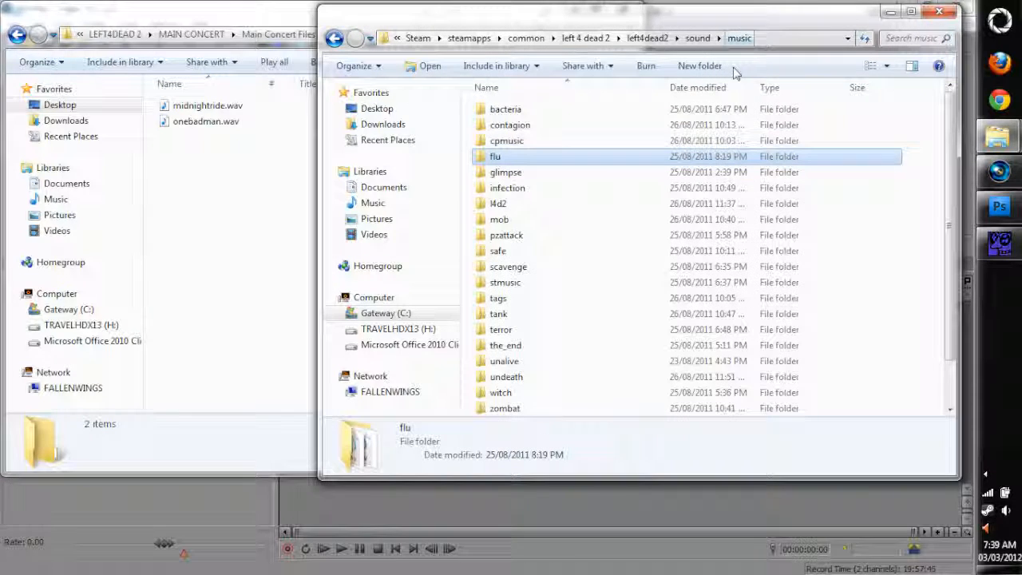
double_click(513, 319)
left_click_drag(568, 290, 561, 174)
left_click_drag(556, 222, 497, 144)
left_click(513, 129)
left_click(515, 116)
left_click(515, 125)
left_click(515, 110)
Open the game's music\flu\jukebox folder and select badman.wav and midnightride.wav
left_click(739, 38)
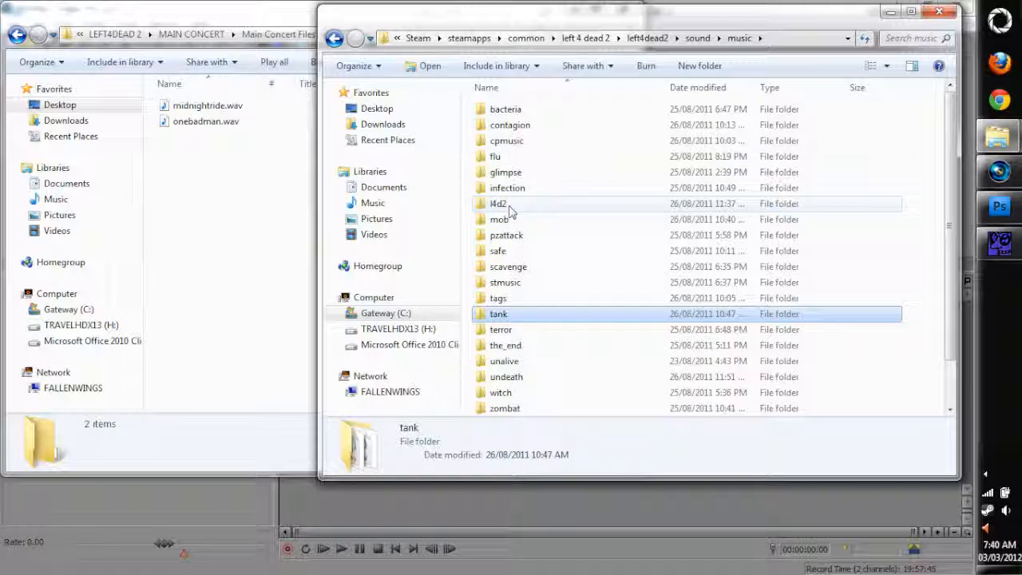
left_click(507, 142)
left_click(505, 160)
double_click(505, 160)
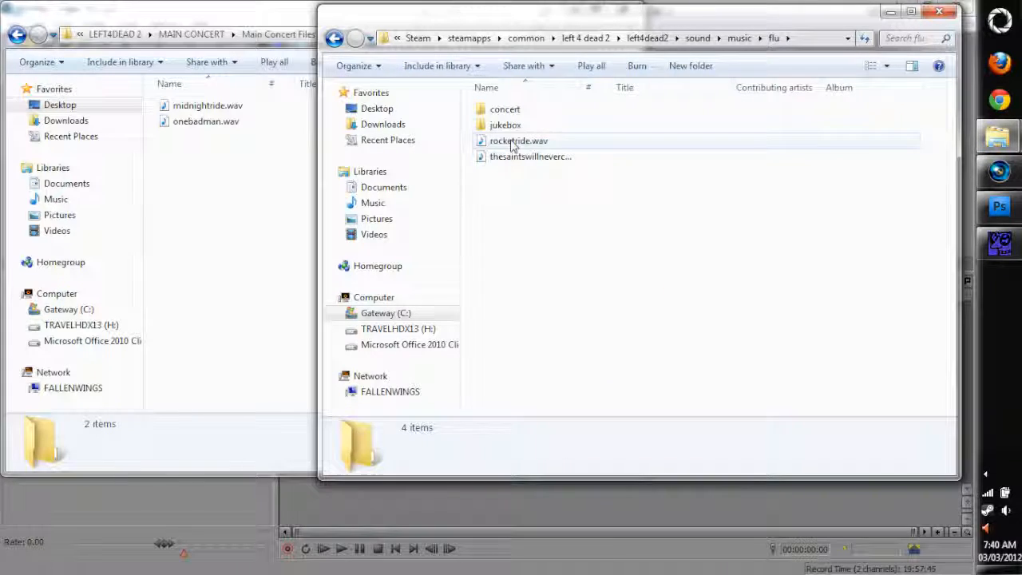
double_click(503, 126)
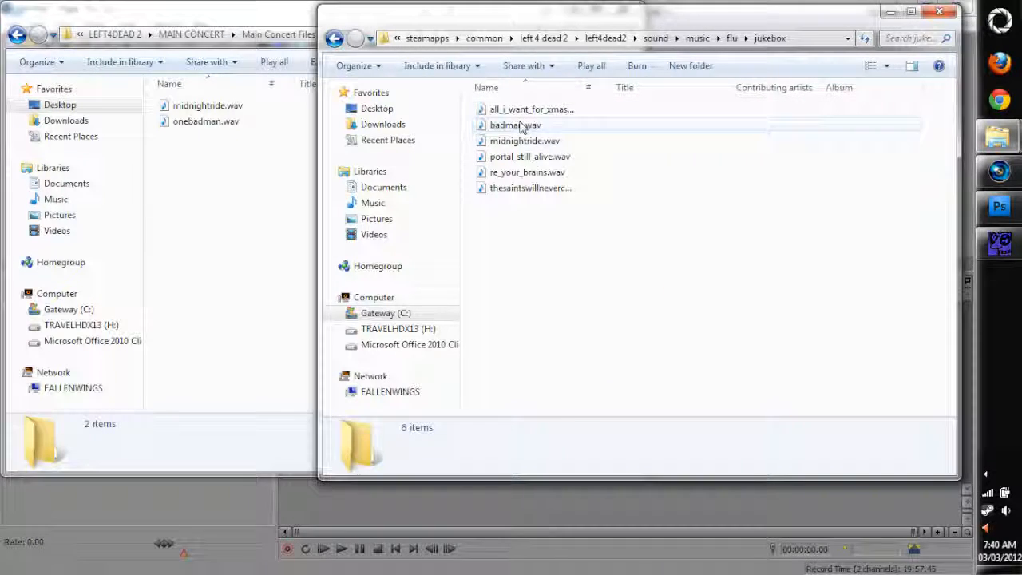
left_click(515, 126)
left_click(526, 145, "ctrl")
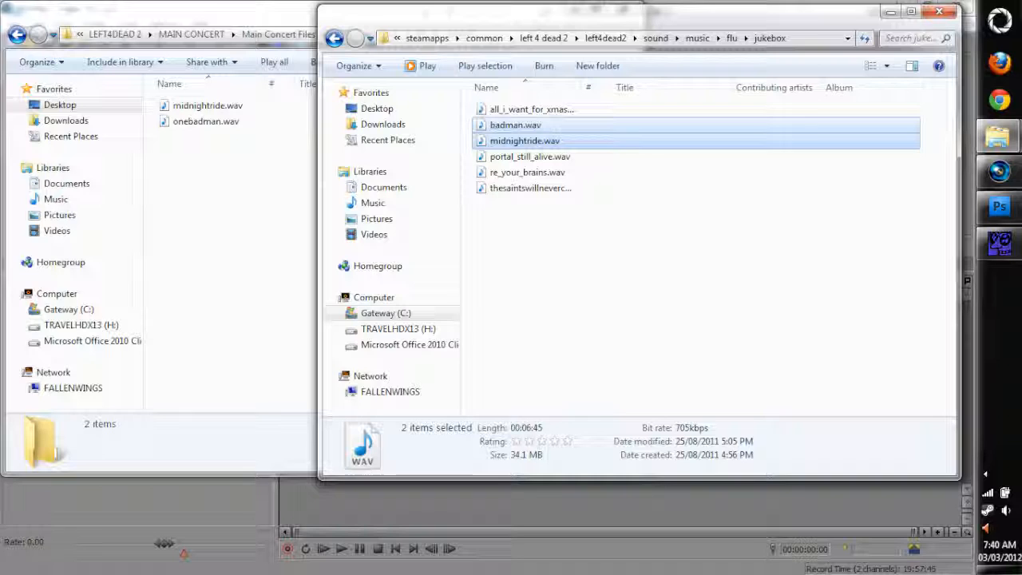
Navigate through steamapps\common\left 4 dead 2 to the left4dead2 folder and select pak01_dir.vpk
left_click(543, 38)
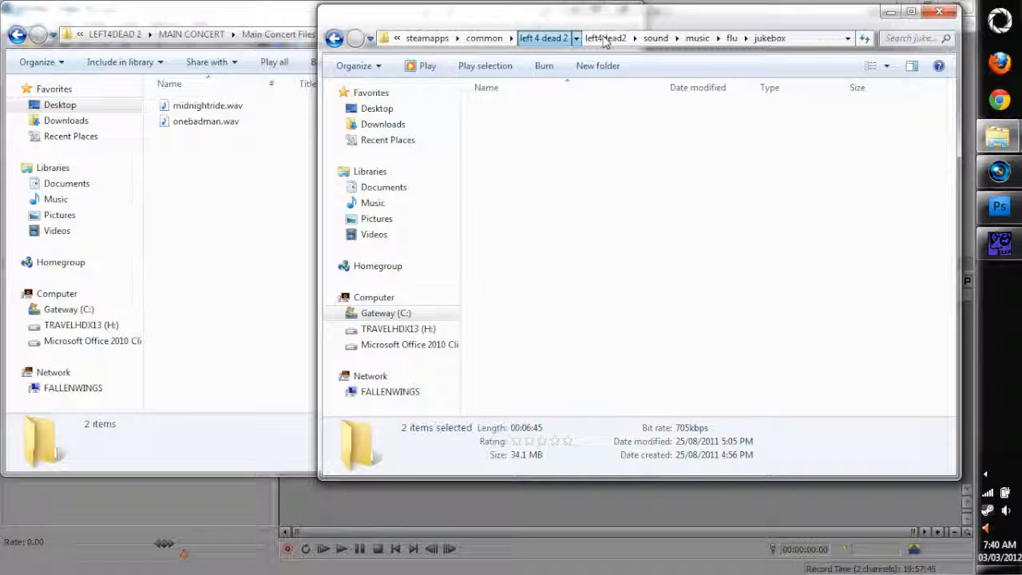
left_click(627, 39)
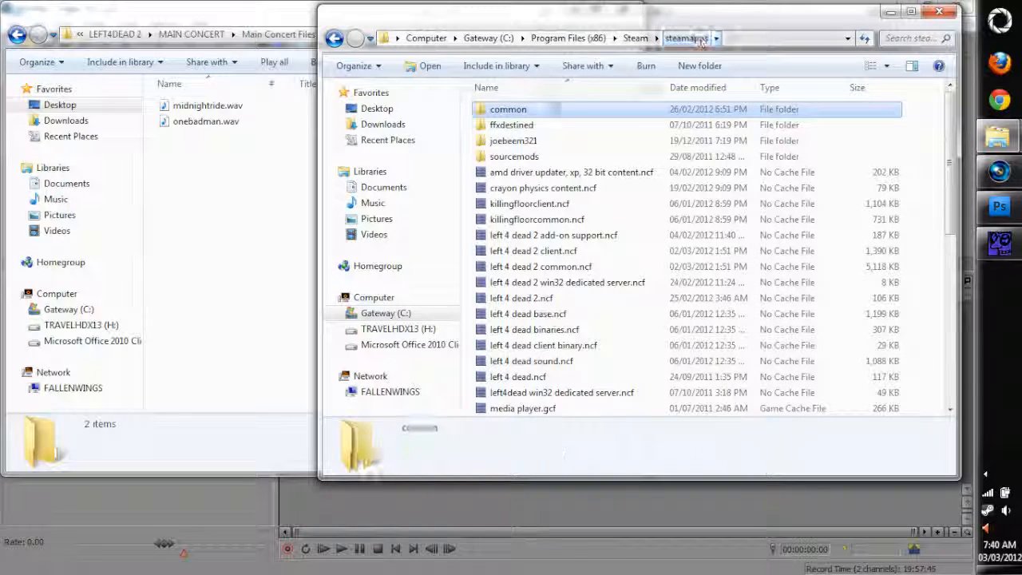
double_click(541, 114)
double_click(527, 219)
left_click(516, 159)
double_click(515, 160)
scroll(607, 272, "down", 15)
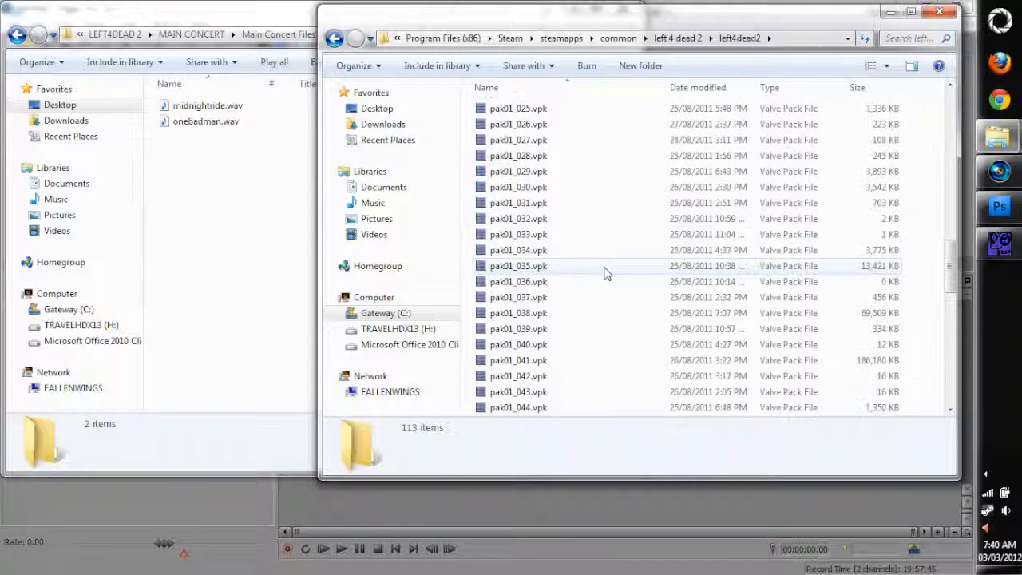
scroll(577, 286, "down", 4)
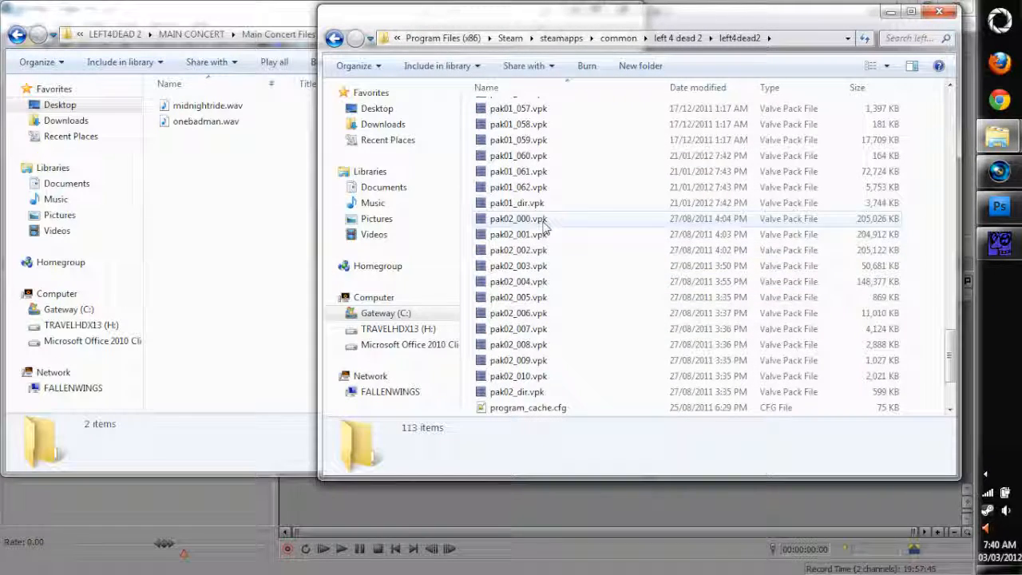
left_click(548, 205)
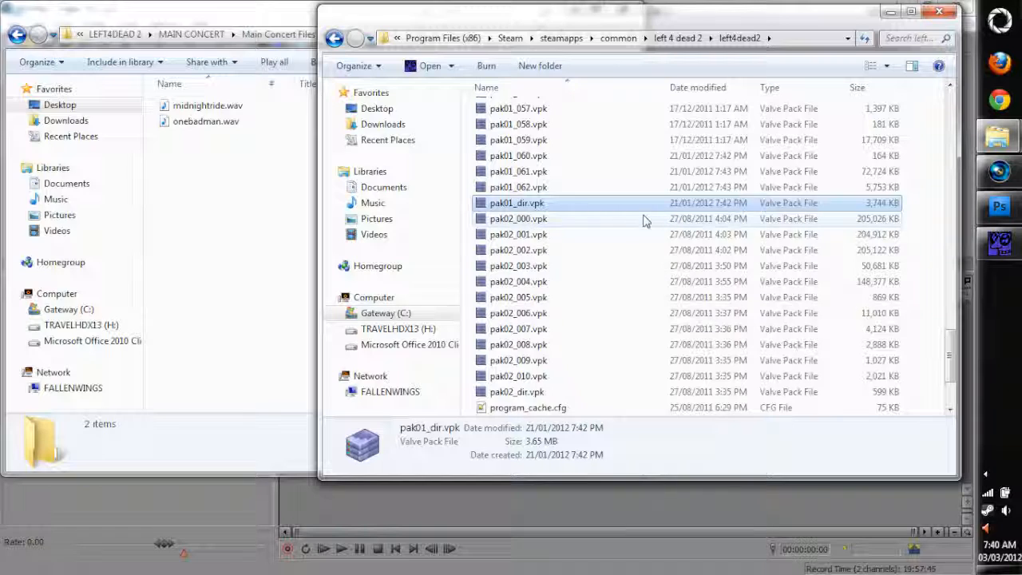
Switch to GCFScape with pak01_dir.vpk loaded, open its materials folder, and close the game's folder window behind it
left_click(1004, 247)
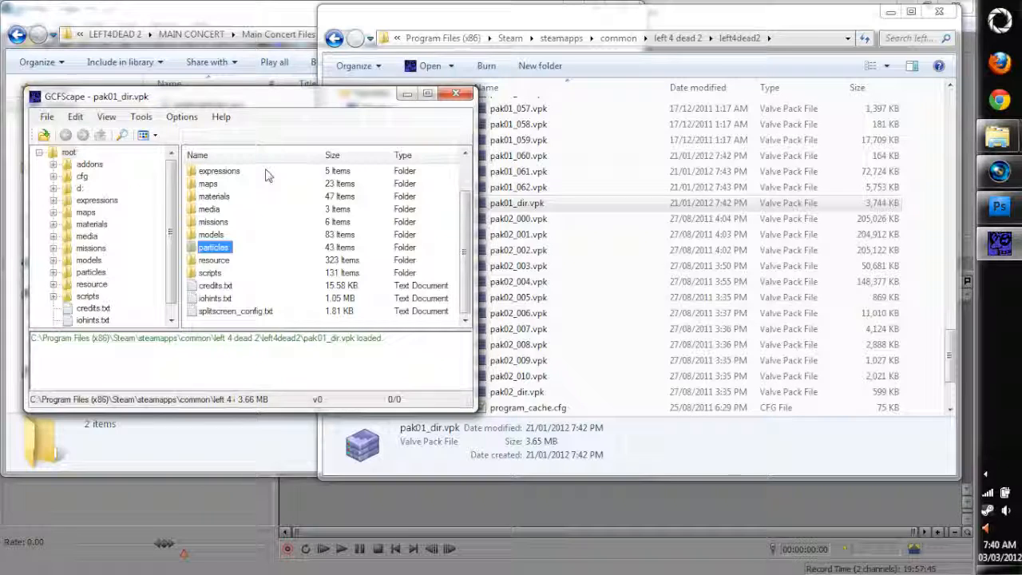
double_click(222, 198)
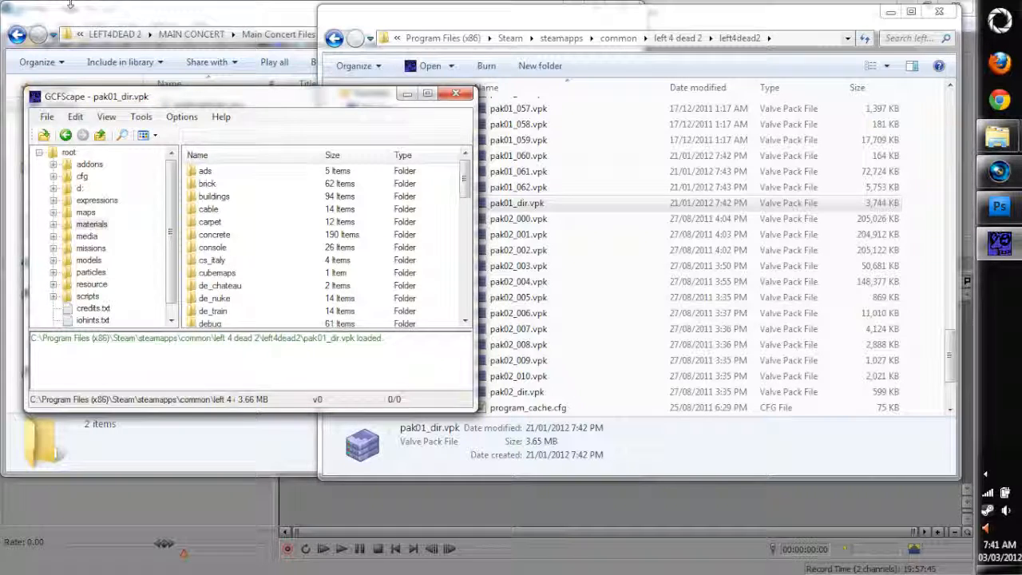
left_click_drag(207, 104, 638, 74)
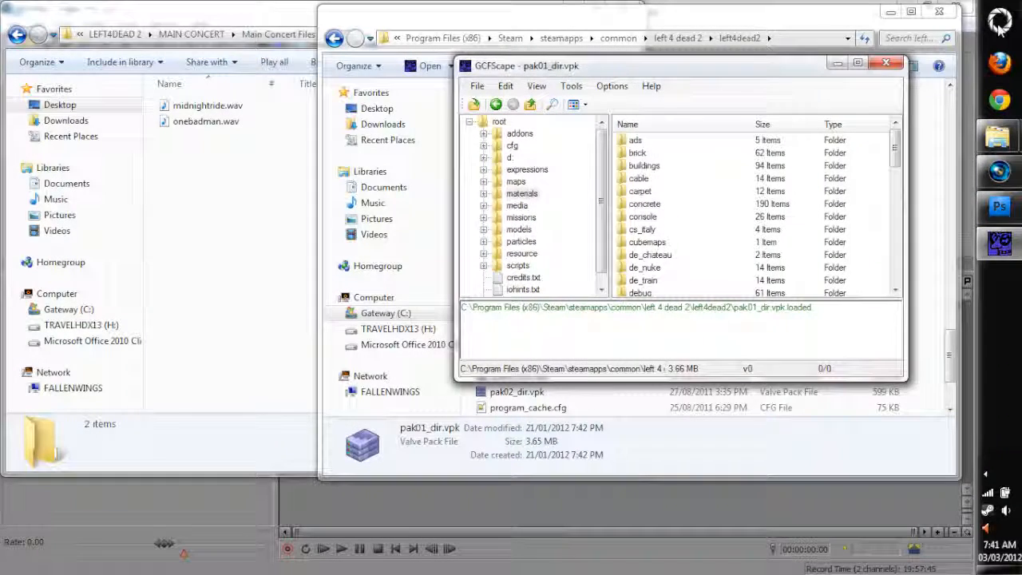
left_click(941, 12)
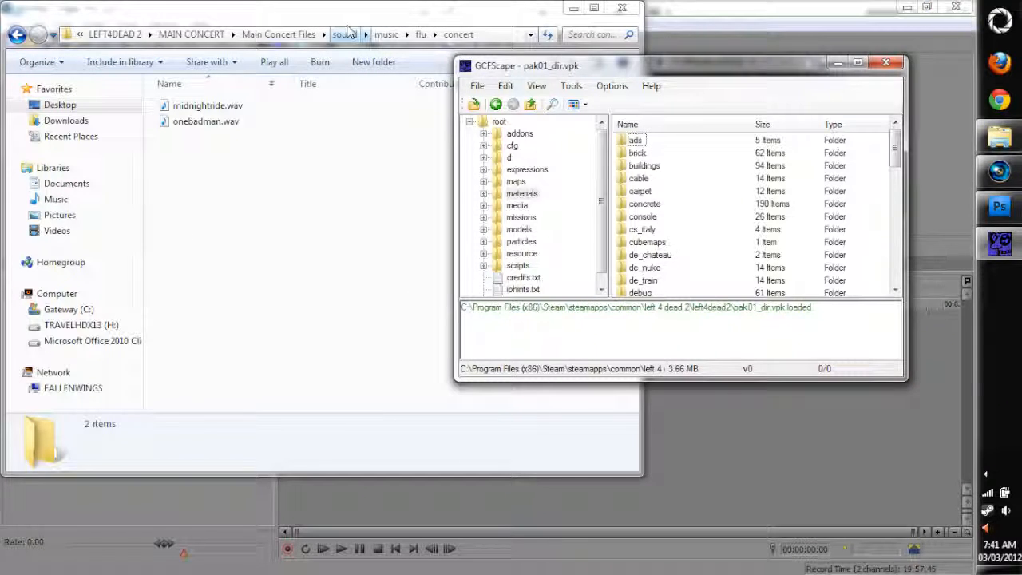
Open the materials\signs folder in Main Concert Files
left_click(271, 35)
double_click(191, 105)
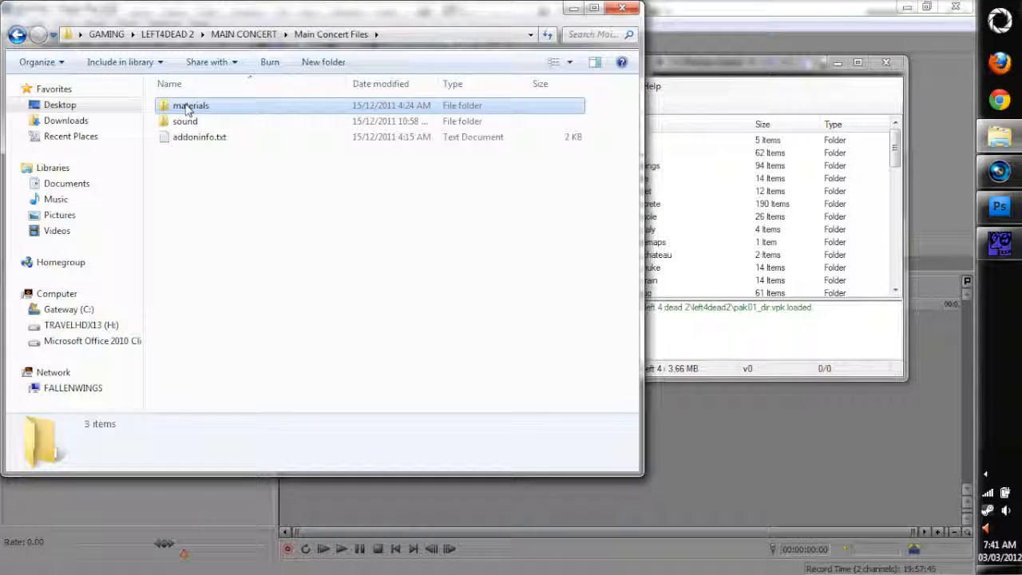
left_click(179, 124)
double_click(181, 128)
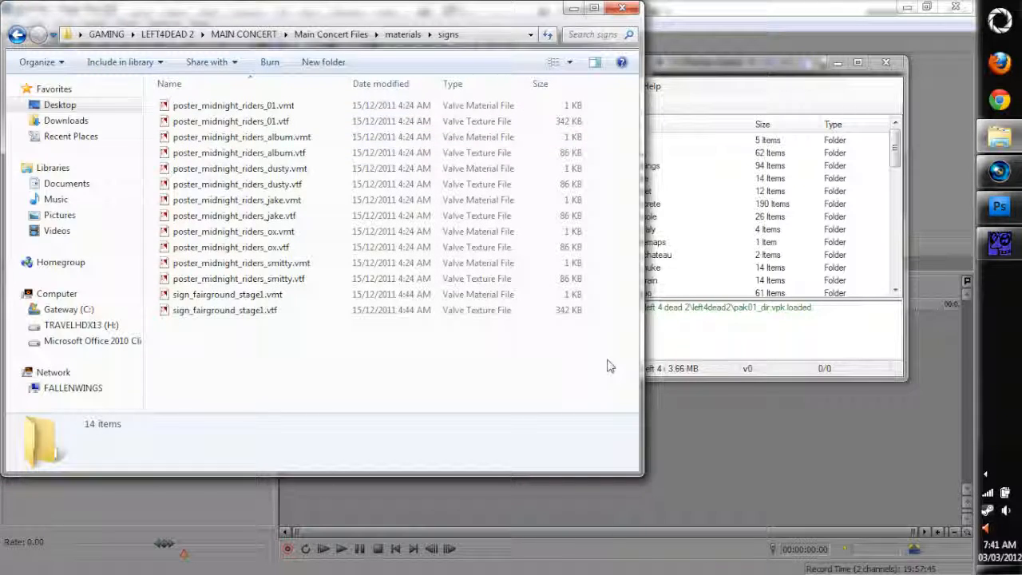
Open the matching signs folder within materials in the pak01_dir.vpk archive
left_click(775, 293)
scroll(695, 239, "down", 5)
scroll(702, 232, "down", 3)
scroll(647, 286, "up", 3)
double_click(636, 280)
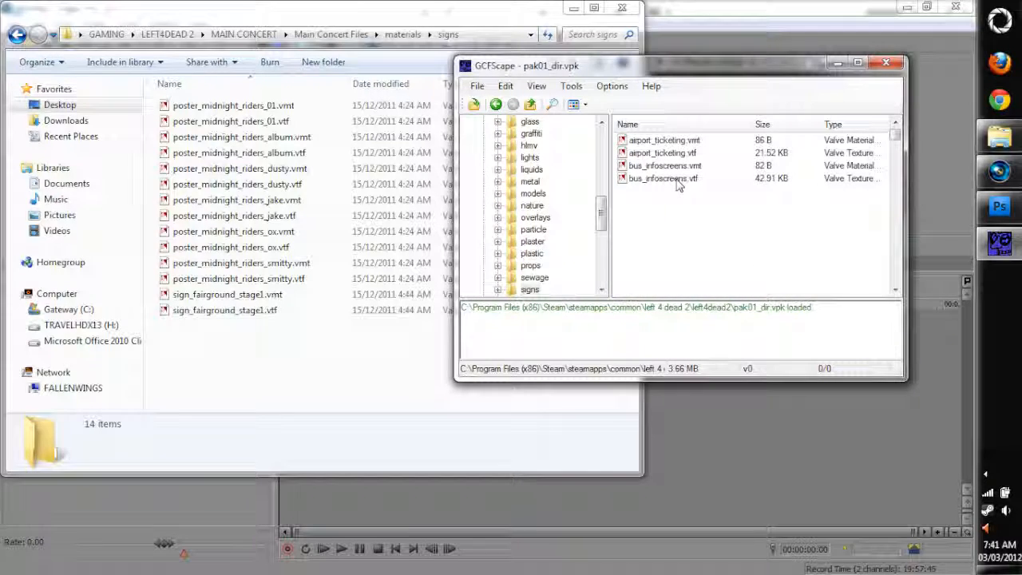
Look through the archive's signs folder for files matching those in the Main Concert Files signs folder
scroll(685, 190, "down", 3)
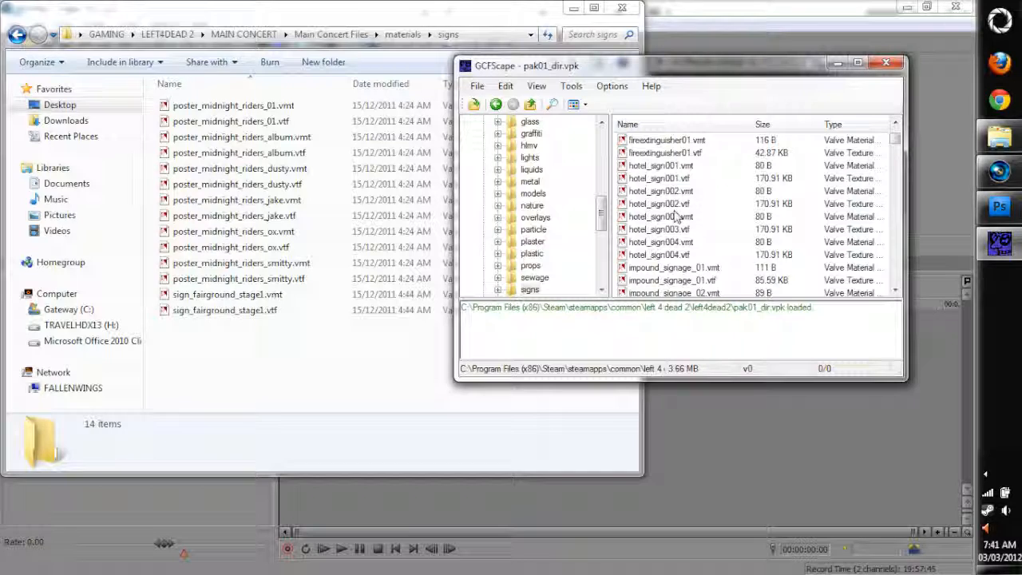
scroll(675, 224, "down", 7)
scroll(662, 255, "down", 3)
scroll(662, 257, "up", 3)
left_click_drag(769, 256, 655, 259)
Find and select sign_fairground_stage1.vmt and sign_fairground_stage1.vtf in the archive's signs folder
scroll(654, 265, "down", 12)
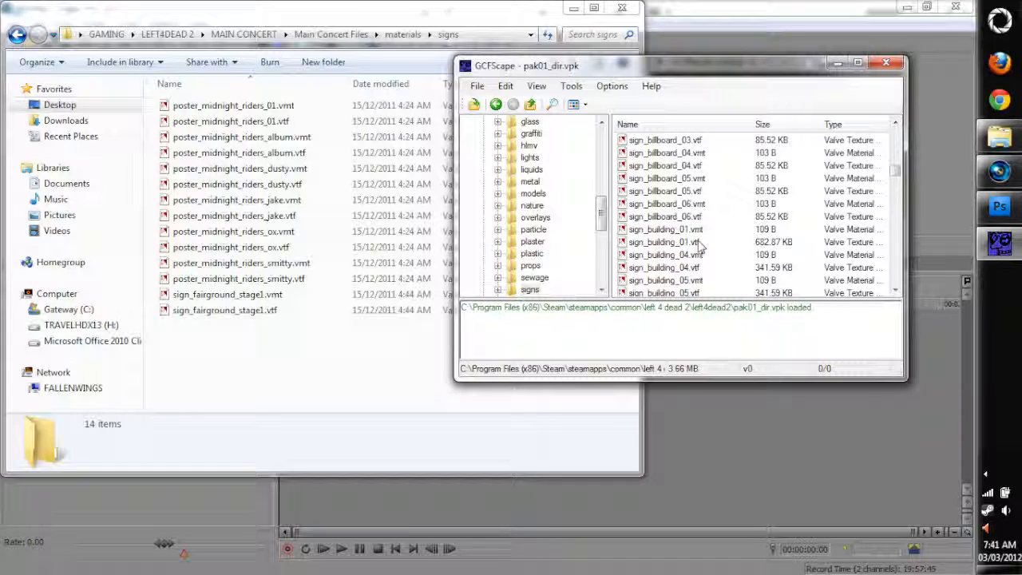
scroll(723, 255, "down", 3)
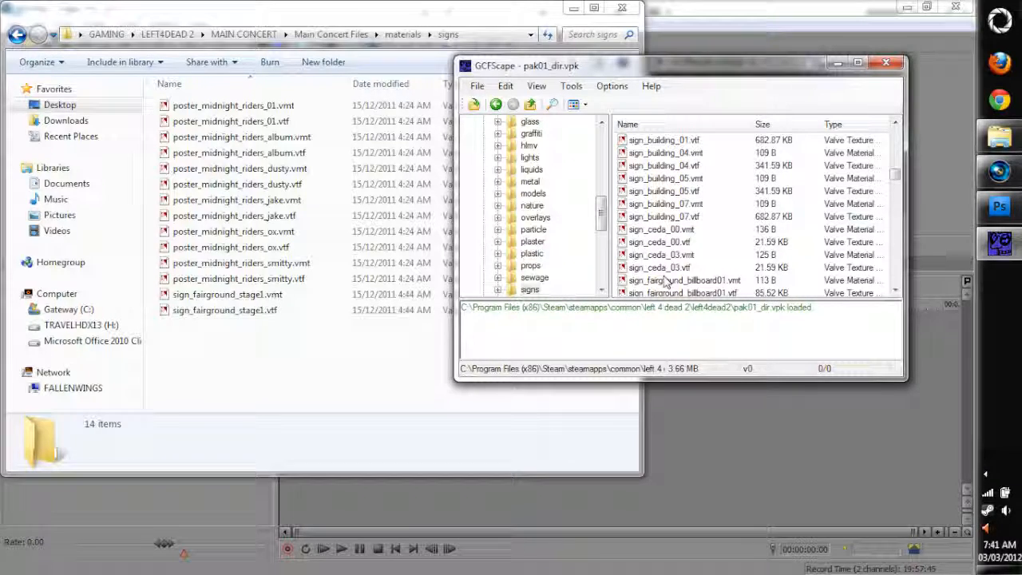
scroll(669, 284, "down", 6)
scroll(729, 242, "down", 4)
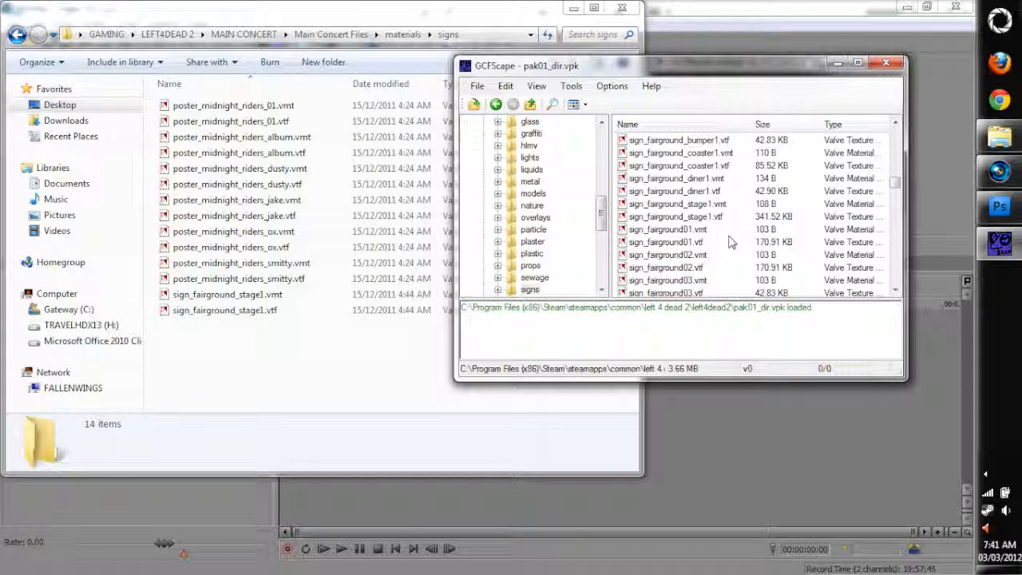
scroll(719, 239, "down", 3)
scroll(713, 247, "up", 7)
scroll(713, 252, "up", 4)
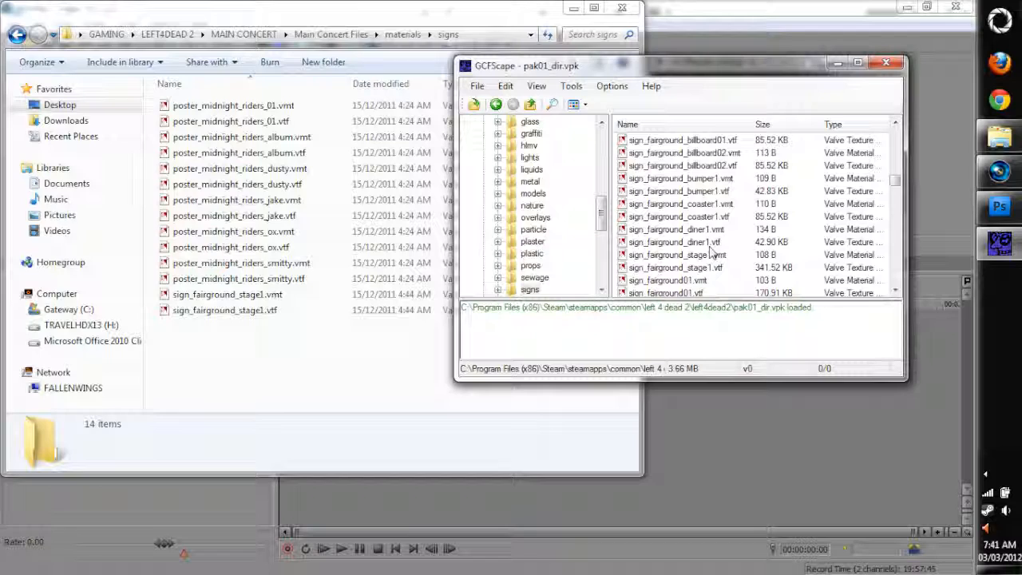
left_click(710, 268)
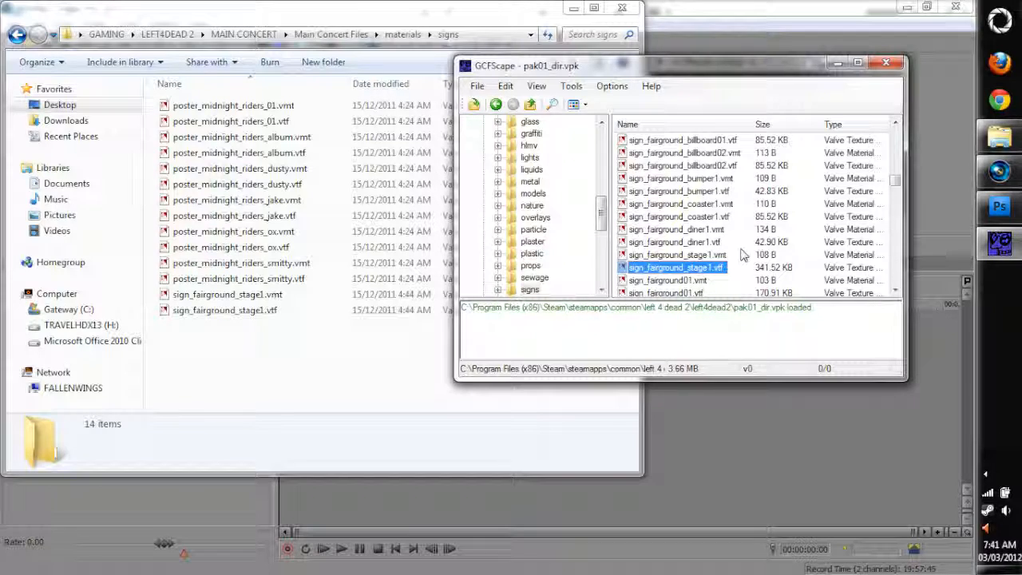
left_click(691, 242, "shift")
left_click(766, 255, "shift")
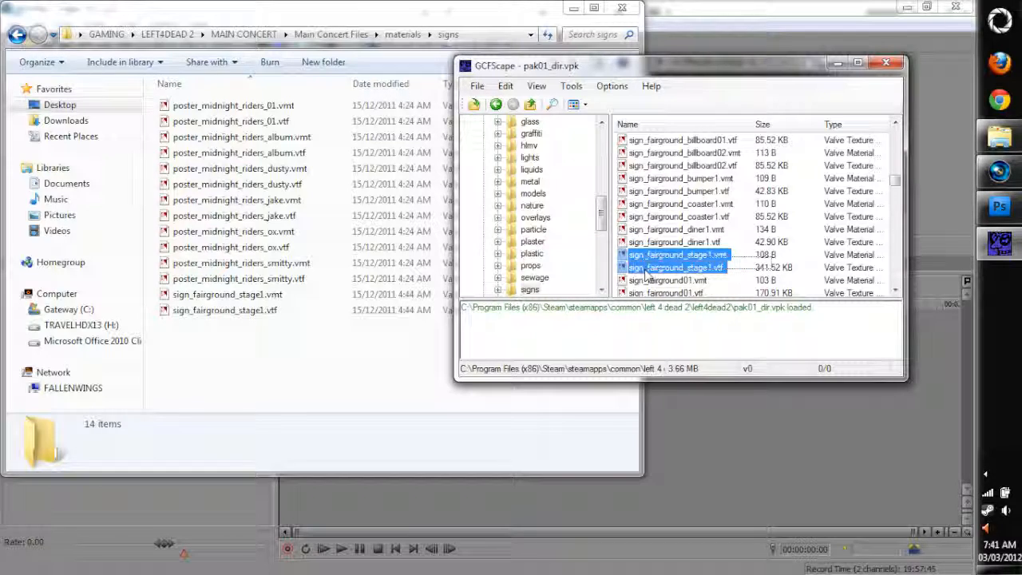
scroll(691, 273, "up", 5)
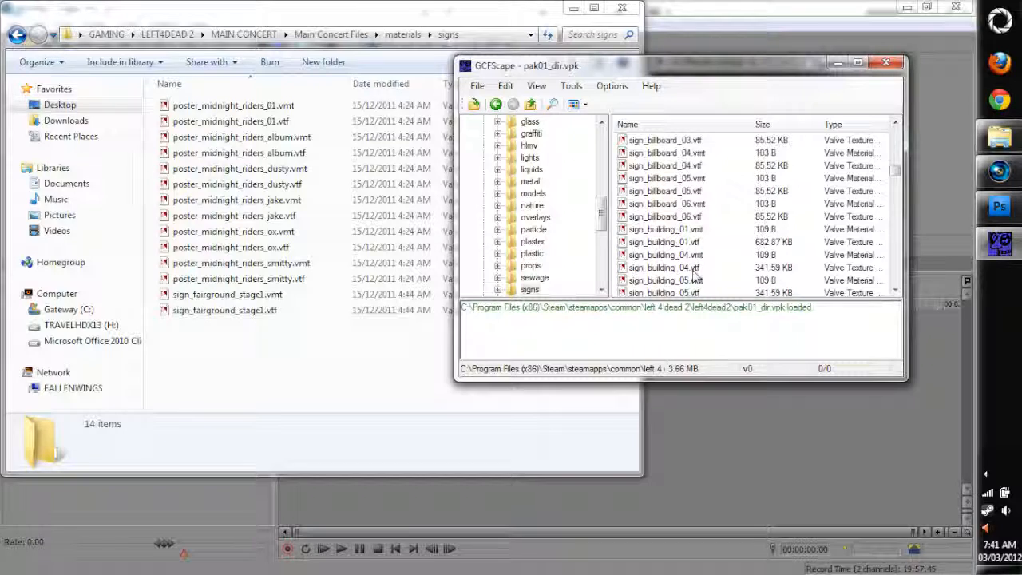
Highlight the two sign_fairground_stage1 files in the archive's signs folder and look through the entries after them
scroll(691, 273, "down", 5)
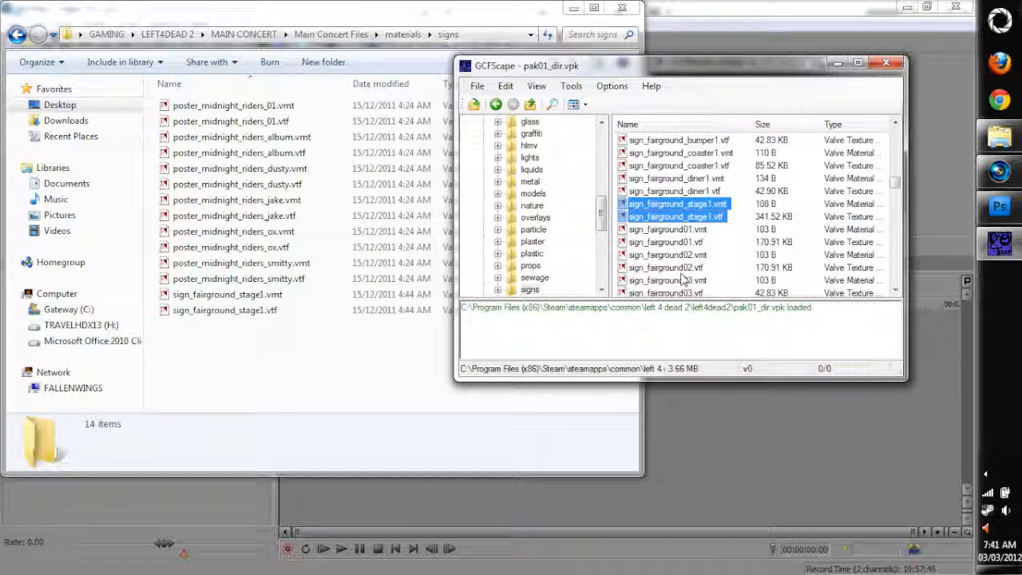
left_click_drag(711, 270, 631, 269)
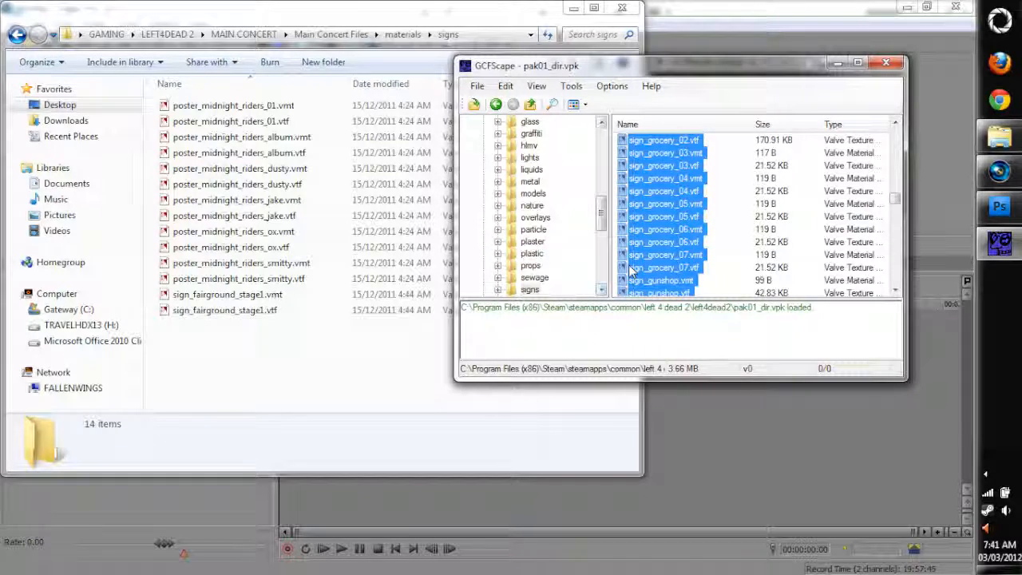
scroll(637, 272, "down", 5)
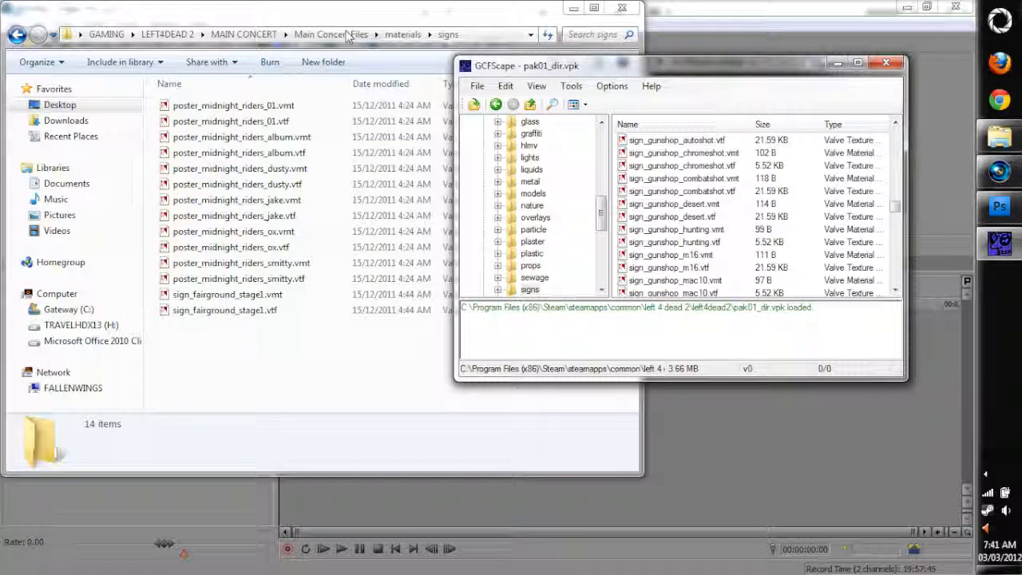
Return to the materials folder in Main Concert Files and open its models folder
left_click(391, 41)
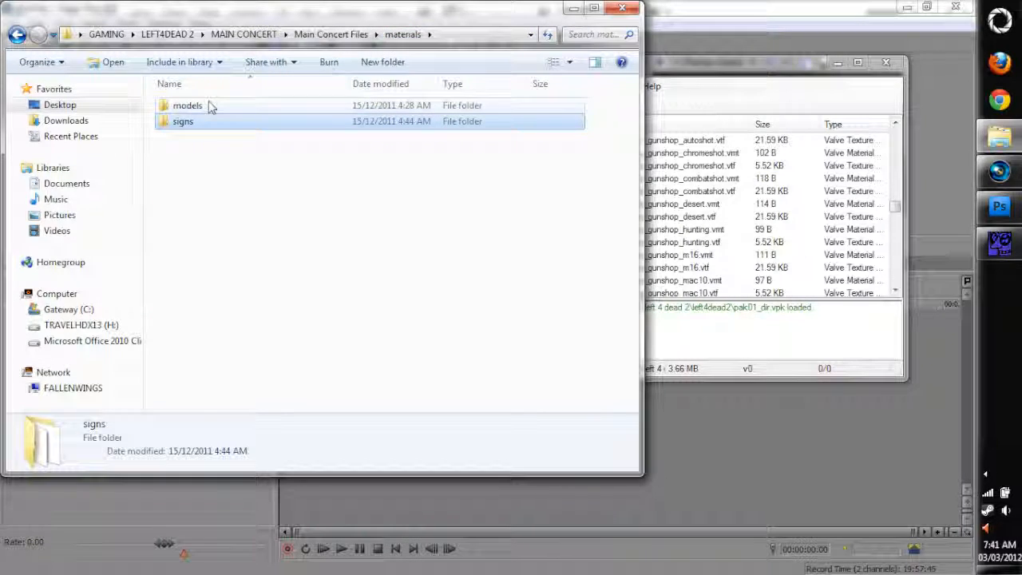
left_click(210, 107)
double_click(210, 107)
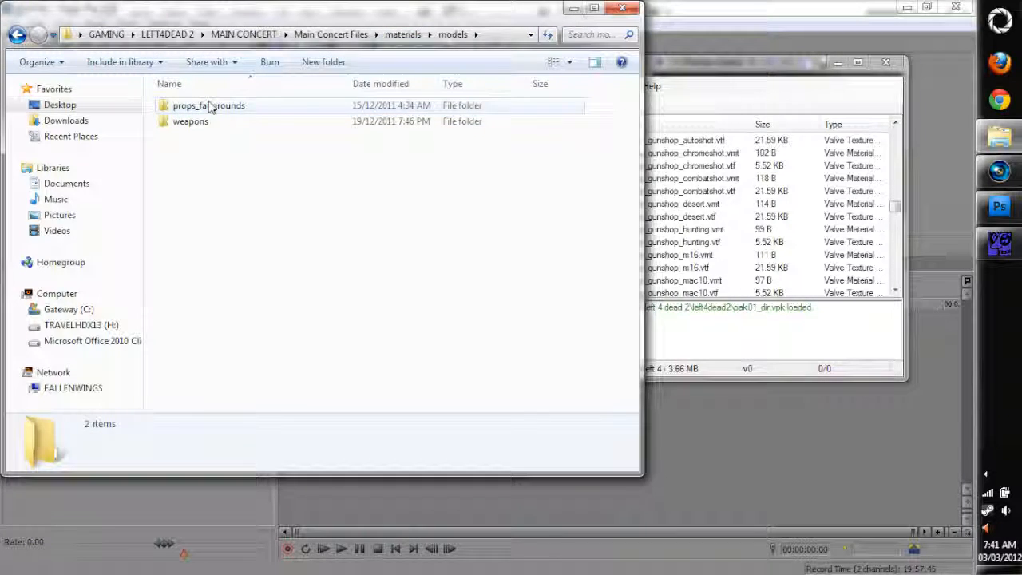
Open the props_fairgrounds folder under materials\models in the pak01_dir.vpk archive
left_click(653, 336)
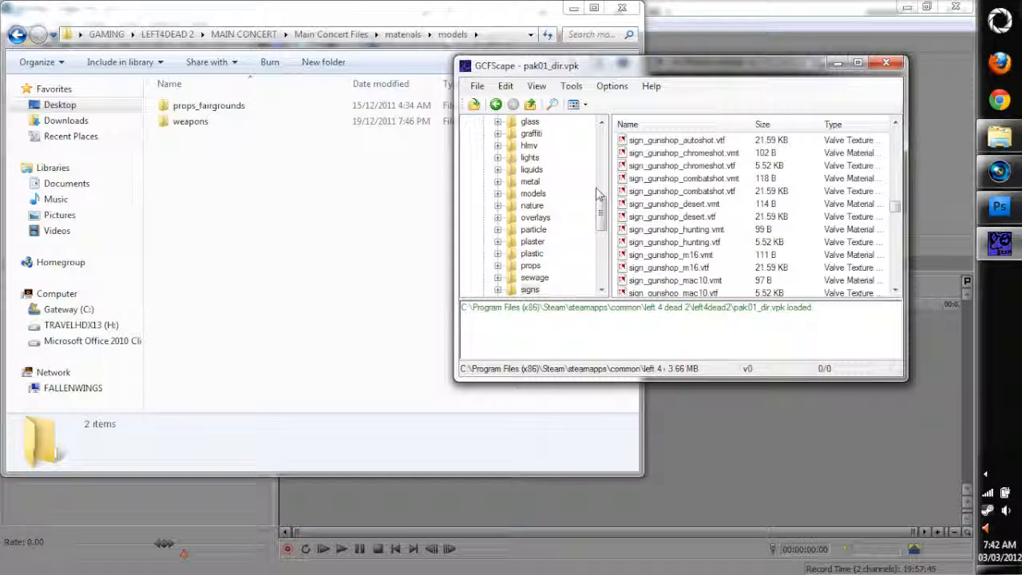
left_click(533, 194)
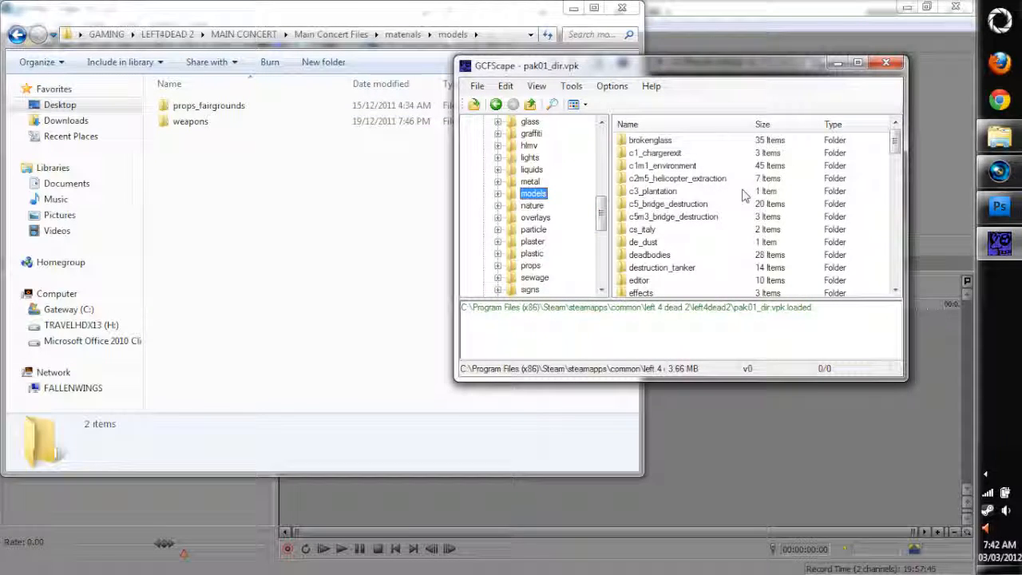
scroll(724, 268, "down", 5)
scroll(689, 239, "down", 3)
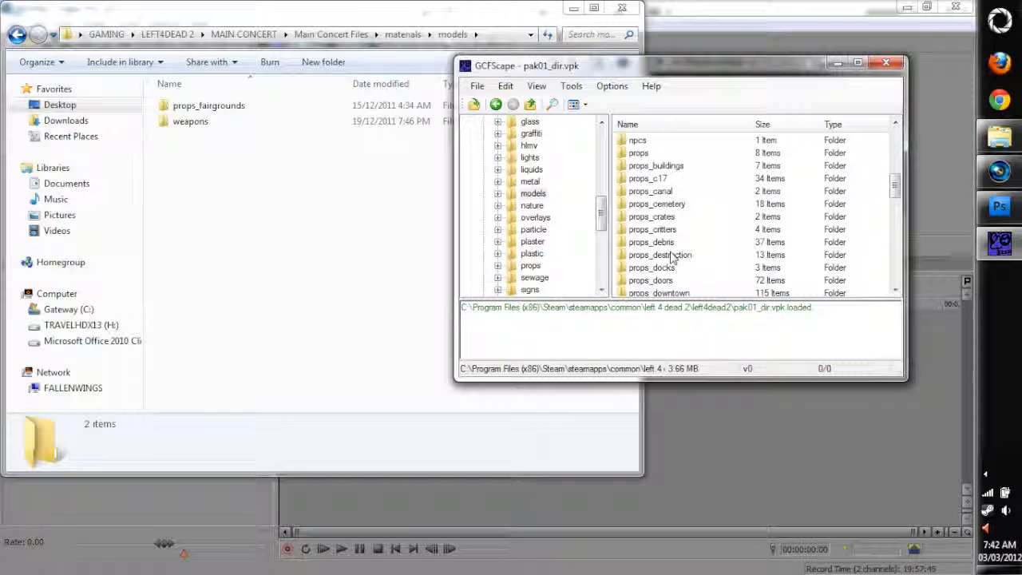
double_click(659, 280)
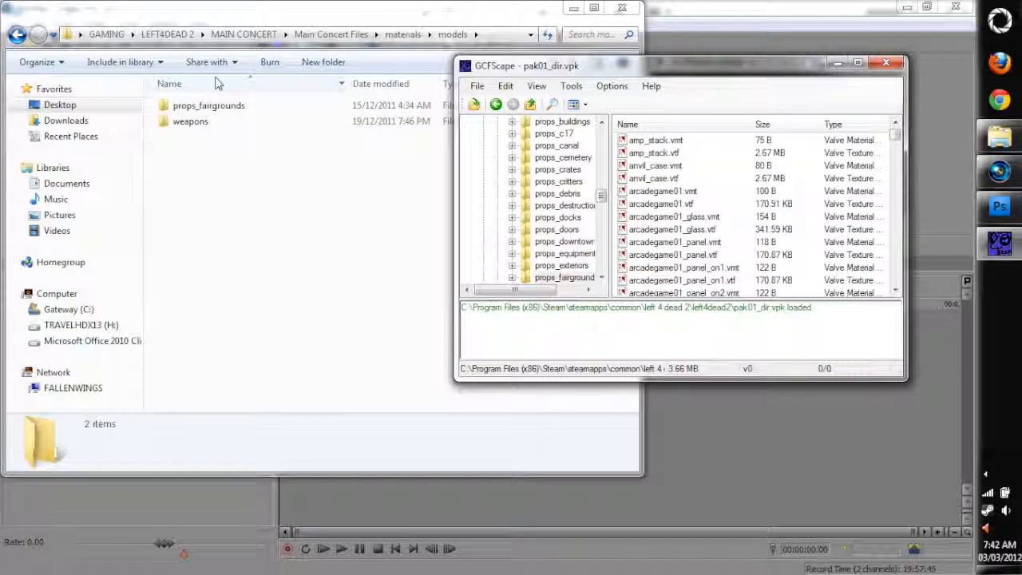
Open props_fairgrounds in Main Concert Files and select all of its VMT and VTF texture files
double_click(203, 106)
left_click_drag(154, 358, 330, 104)
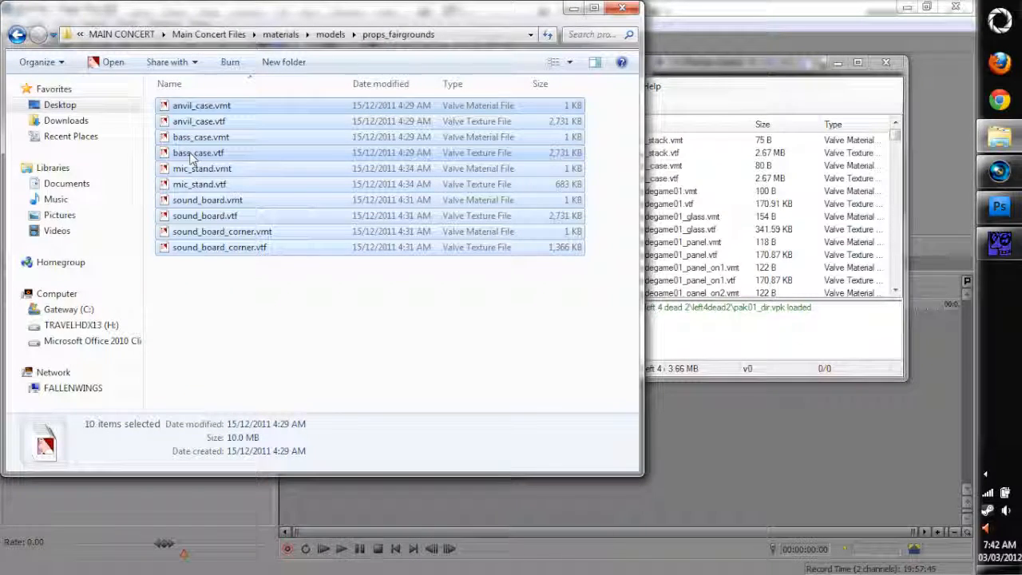
left_click_drag(387, 333, 113, 74)
Locate the anvil_case and bass_case files in the archive's props_fairgrounds folder and browse on for the remaining matching textures
left_click(856, 241)
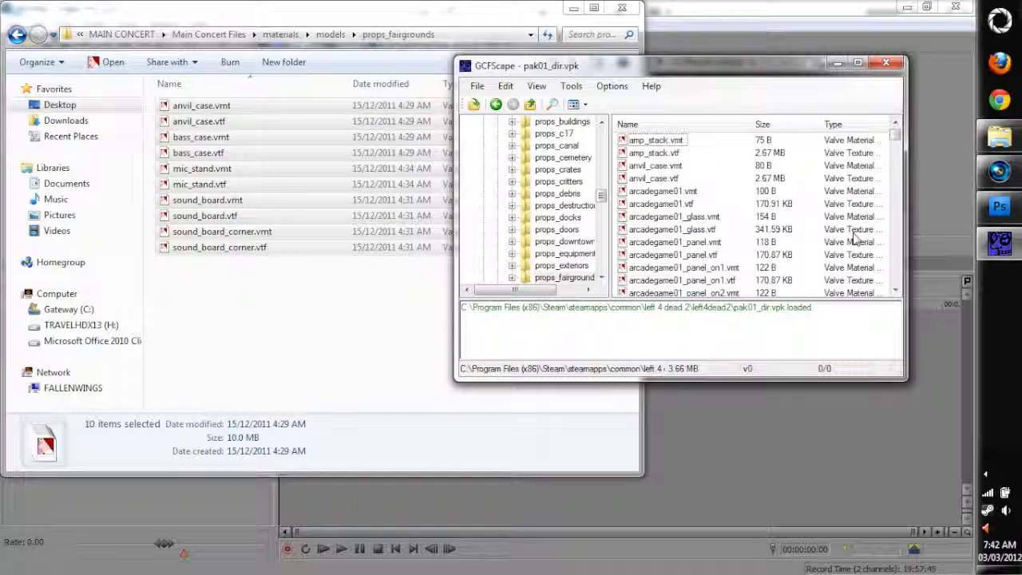
left_click(681, 179)
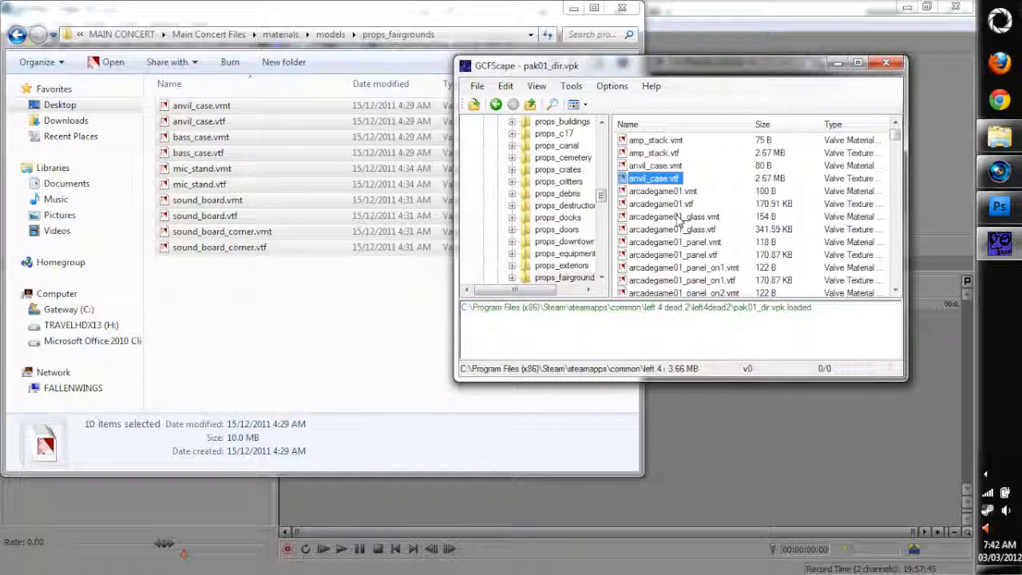
scroll(691, 269, "down", 5)
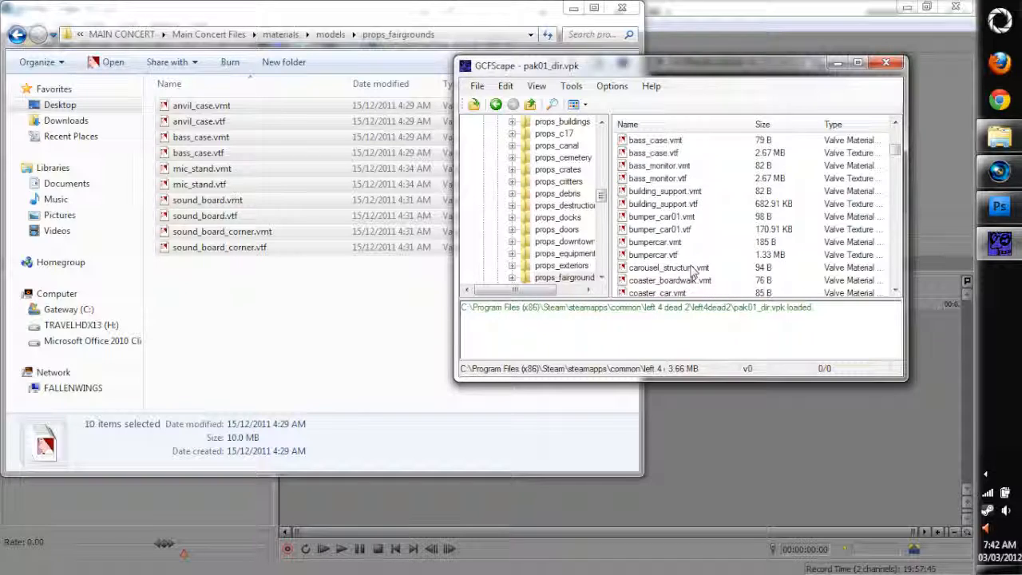
left_click(672, 154)
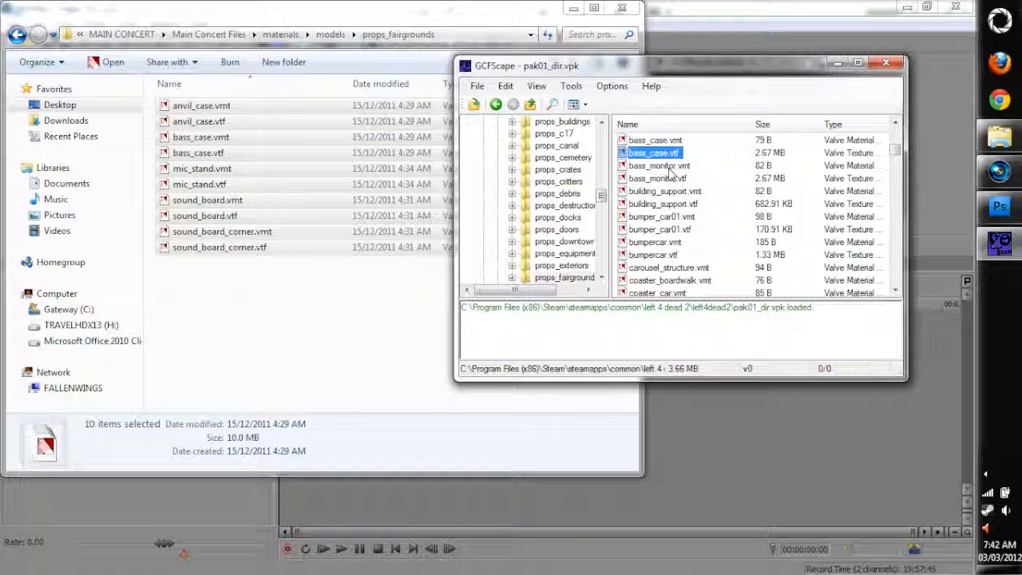
scroll(692, 240, "down", 10)
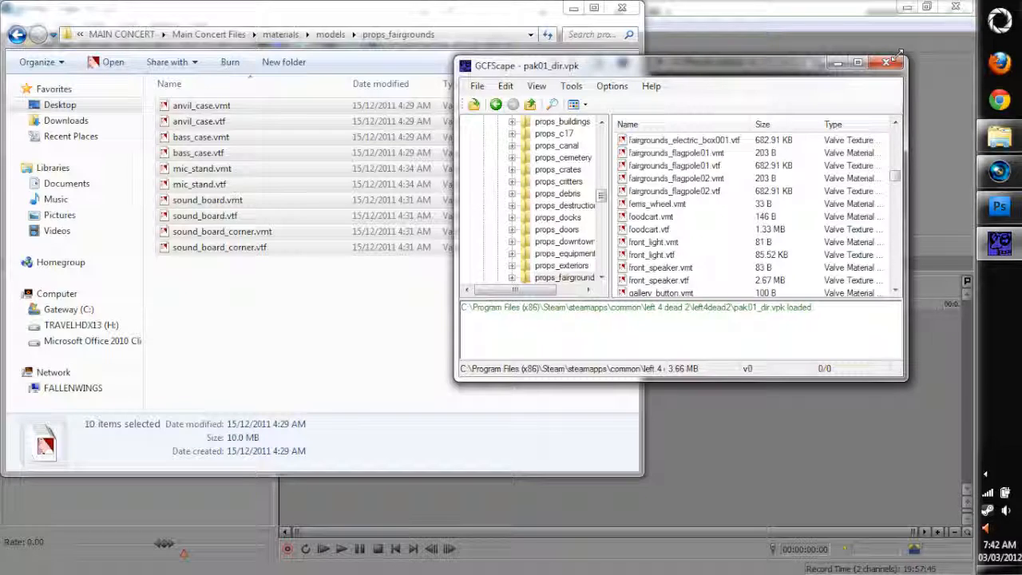
Close the archive viewer and open the sound\music\flu\concert folder within Main Concert Files
left_click(885, 64)
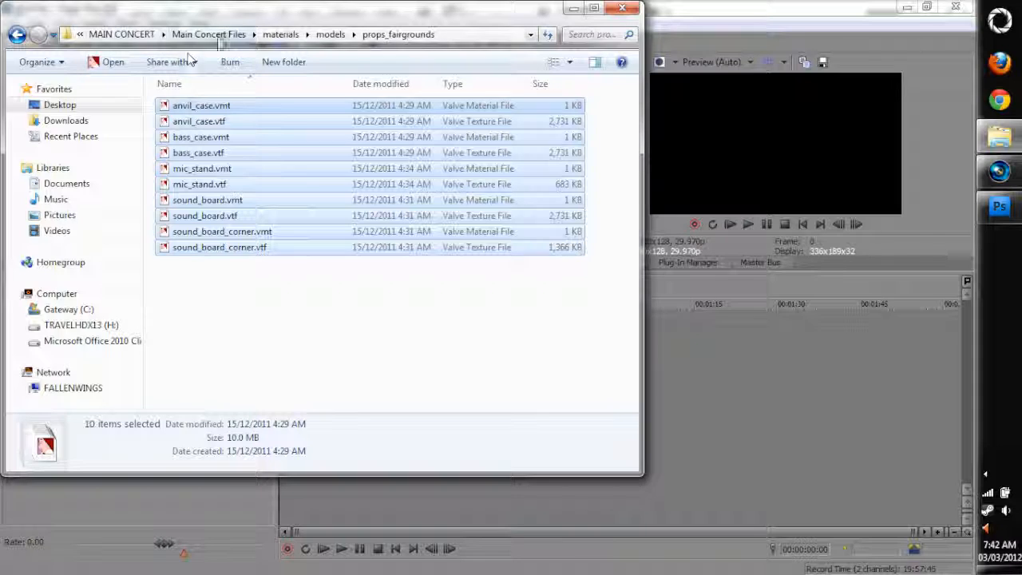
left_click(214, 35)
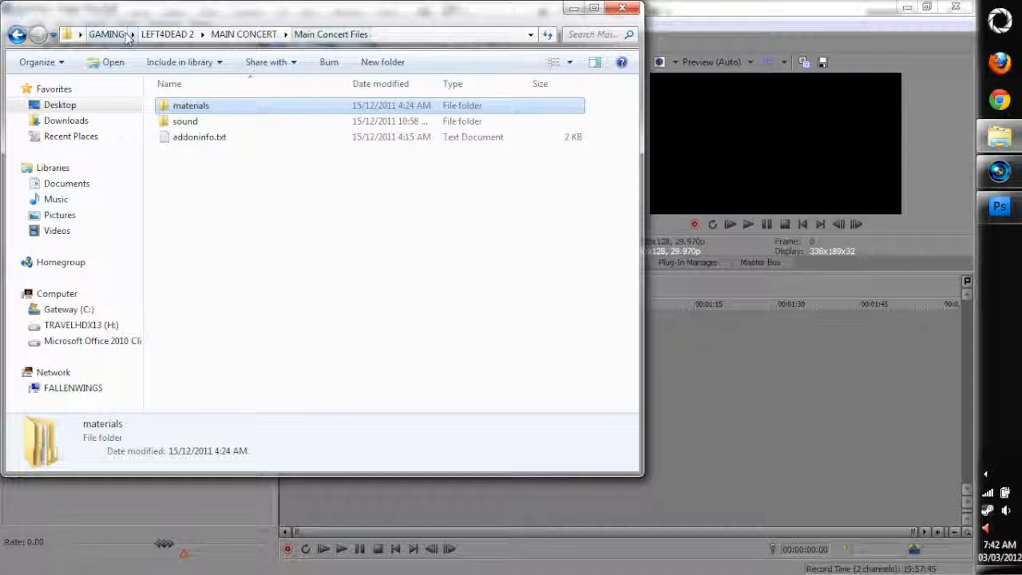
double_click(202, 123)
double_click(200, 112)
double_click(201, 108)
double_click(206, 109)
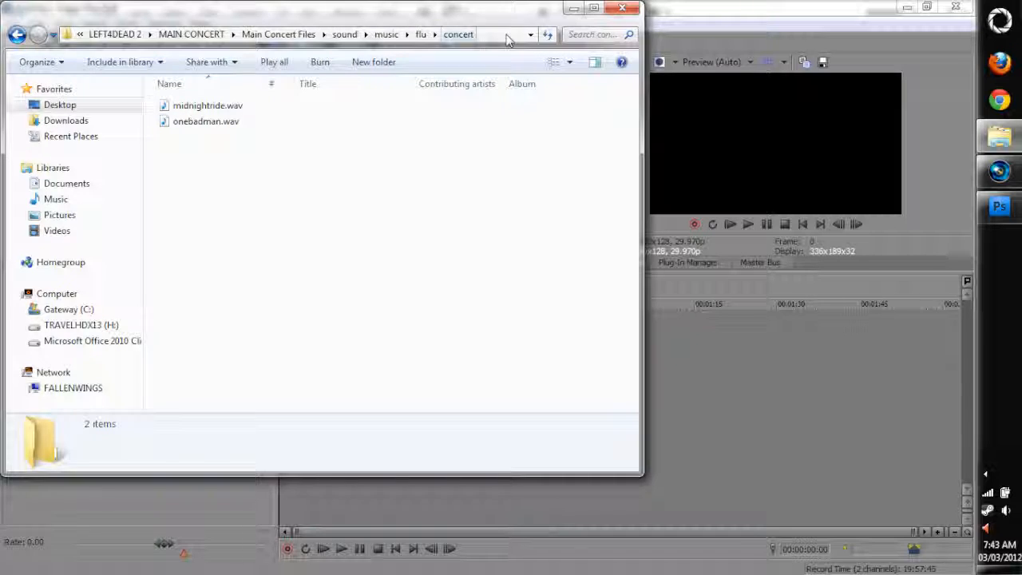
Show the concert folder's full path, and go back up to the MAIN CONCERT folder
left_click(459, 32)
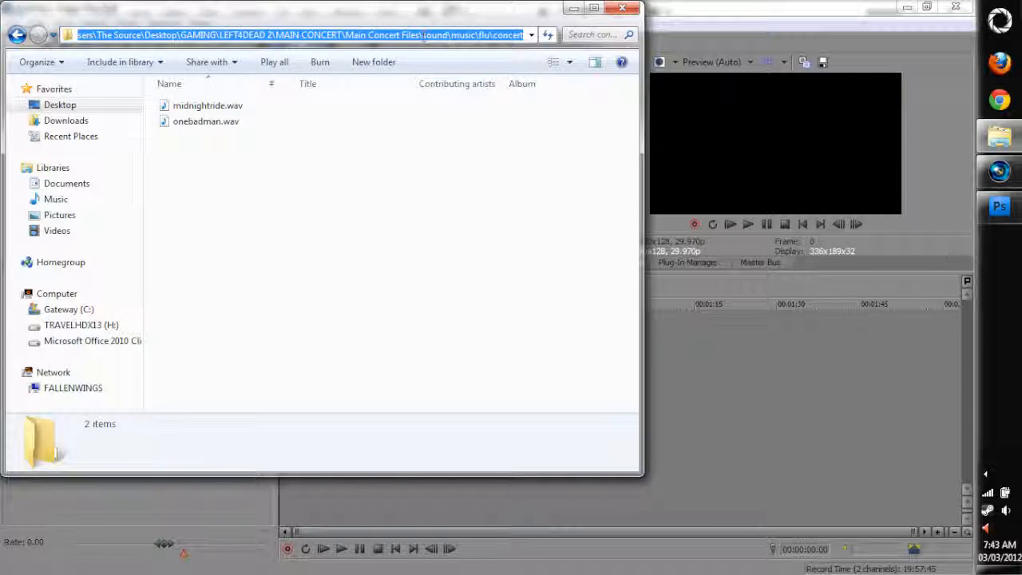
left_click(299, 35)
left_click(310, 133)
left_click(215, 35)
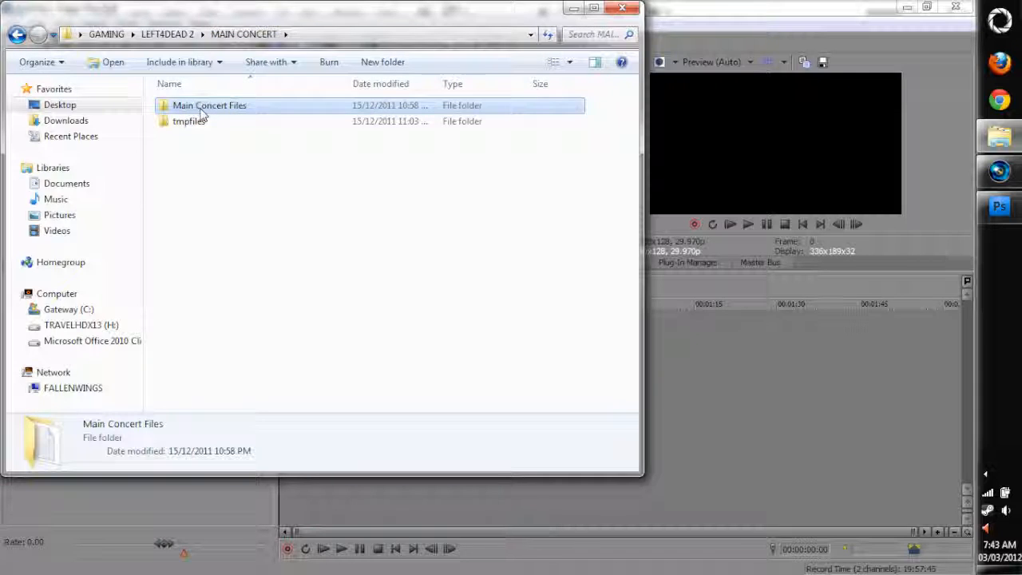
Open addoninfo.txt in the Main Concert Files folder to view the add-on metadata, and close it
left_click(258, 160)
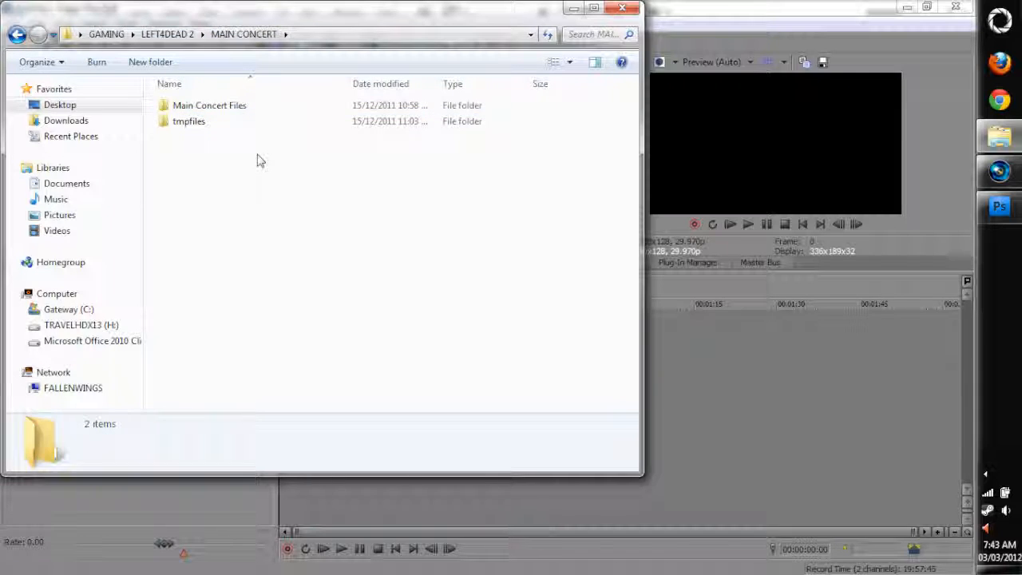
double_click(228, 109)
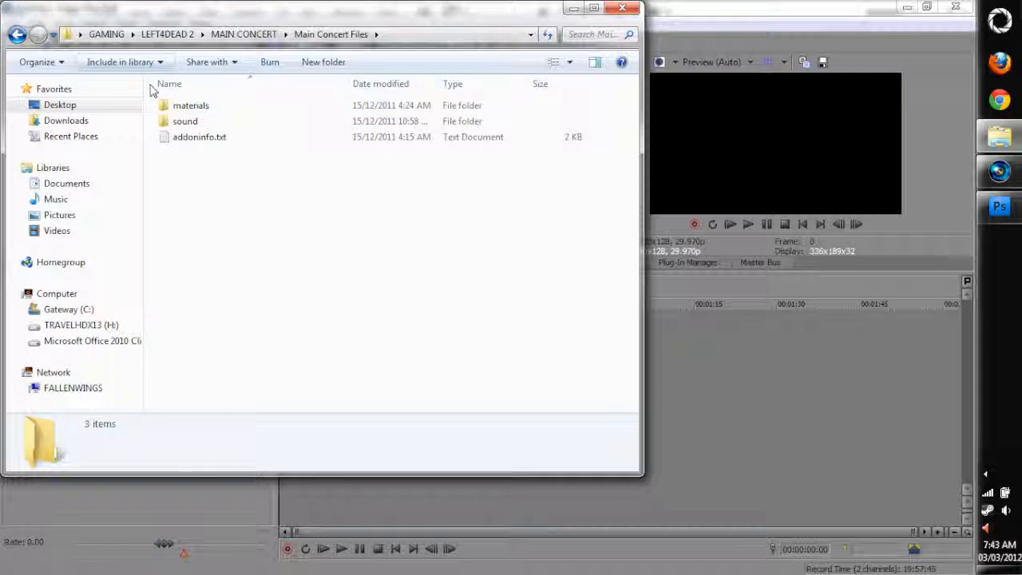
double_click(210, 136)
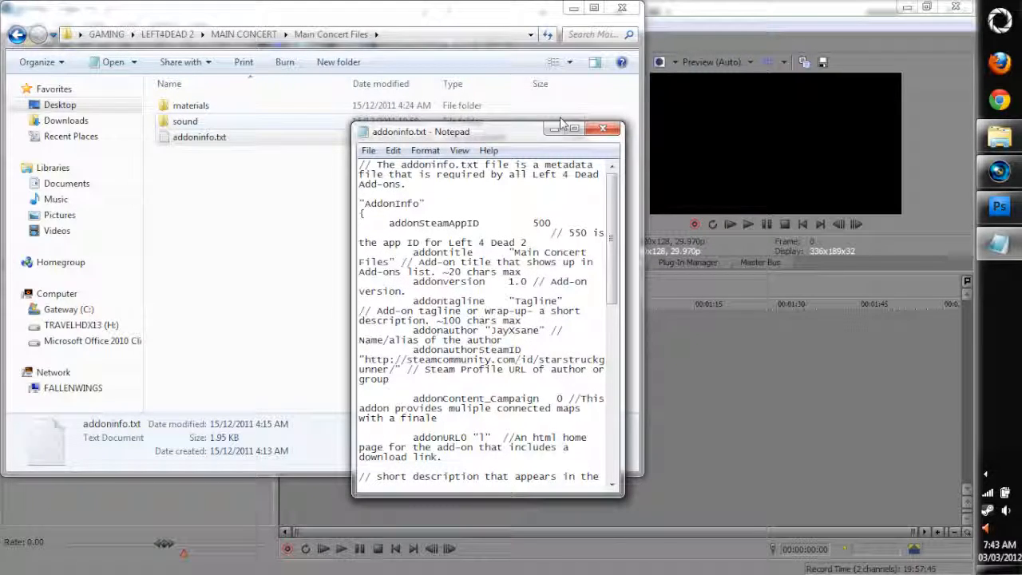
left_click(602, 128)
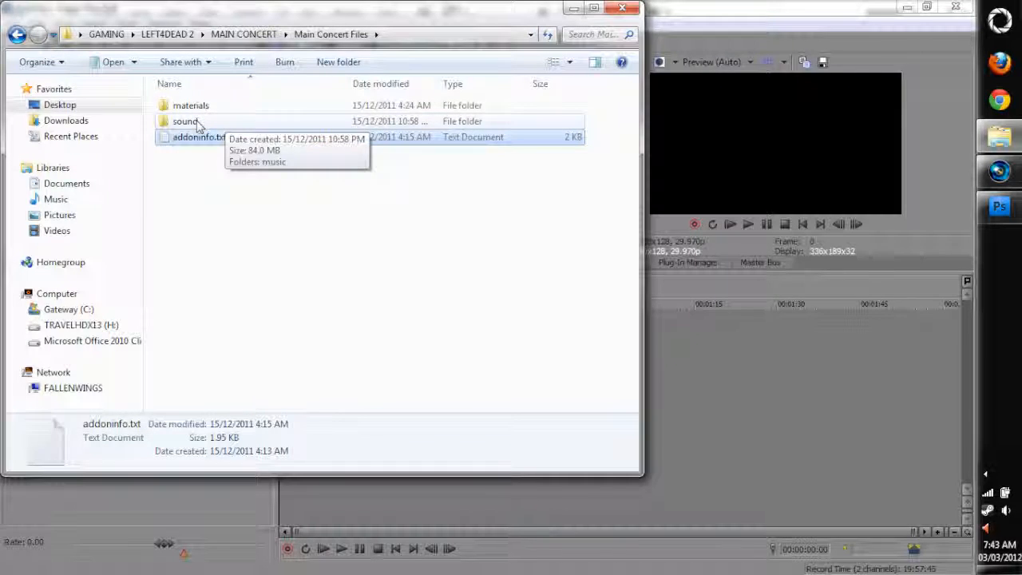
Go from Main Concert Files into the sound\music\flu\concert folder holding the song files
double_click(196, 121)
left_click(193, 112)
double_click(193, 110)
left_click(192, 110)
double_click(192, 110)
double_click(193, 110)
Duplicate midnightride.wav and onebadman.wav within the concert folder
left_click_drag(262, 212, 145, 92)
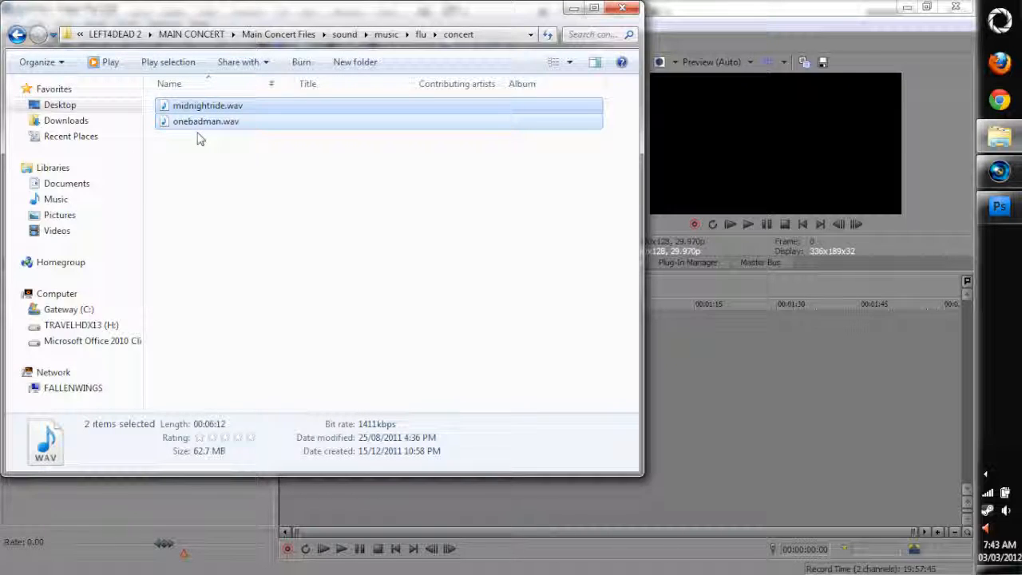
key("ctrl+c")
key("ctrl+v")
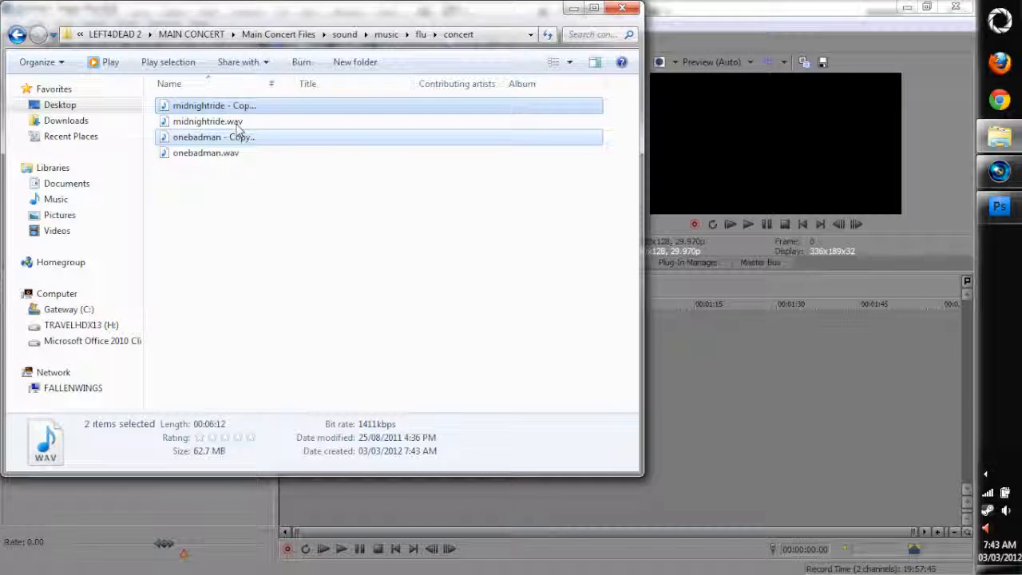
In Vegas Pro, place both copied WAV files in sequence on one audio track with a short gap, and mute the track
left_click_drag(230, 110, 710, 325)
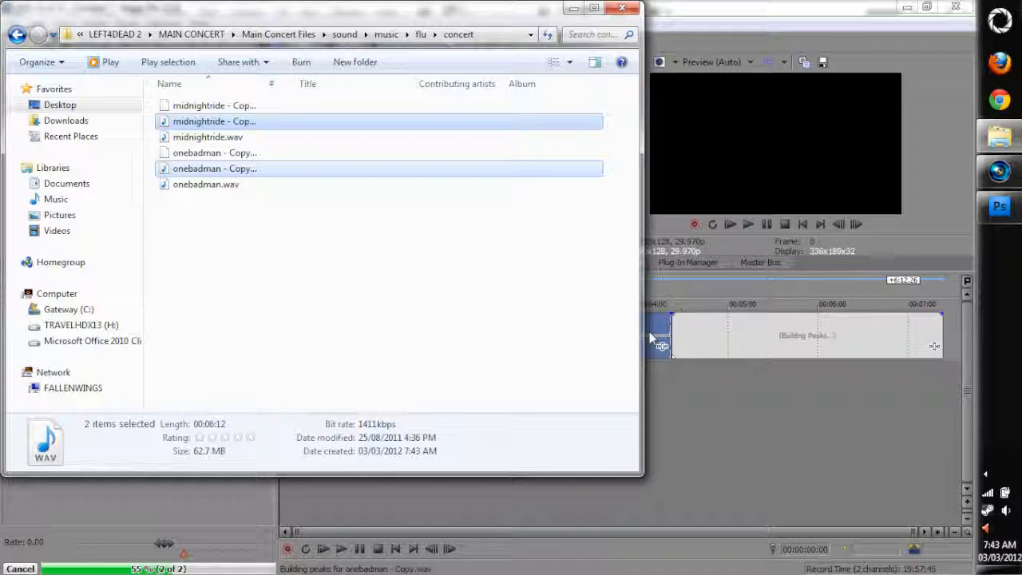
left_click(653, 325)
left_click_drag(817, 338, 709, 346)
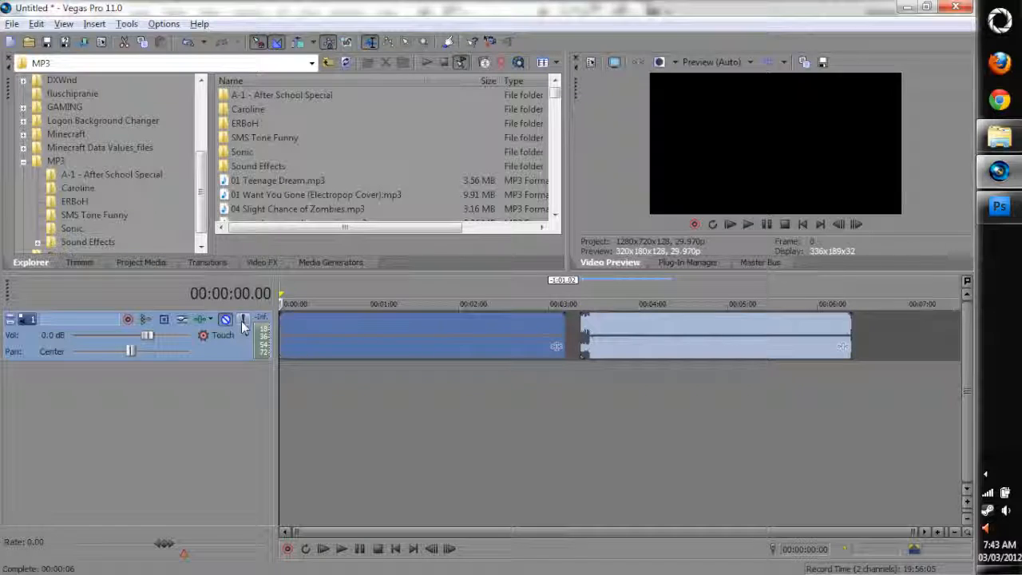
Insert a second audio track and place Legend of Zelda - gerudo valley.mp3 from the MP3 folder at its start
right_click(152, 395)
left_click(203, 420)
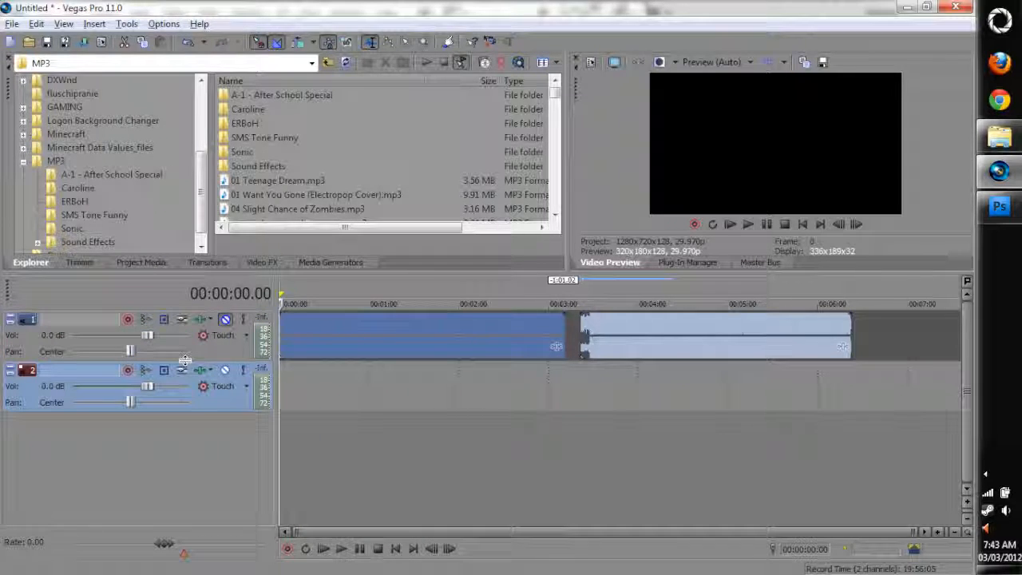
left_click(556, 108)
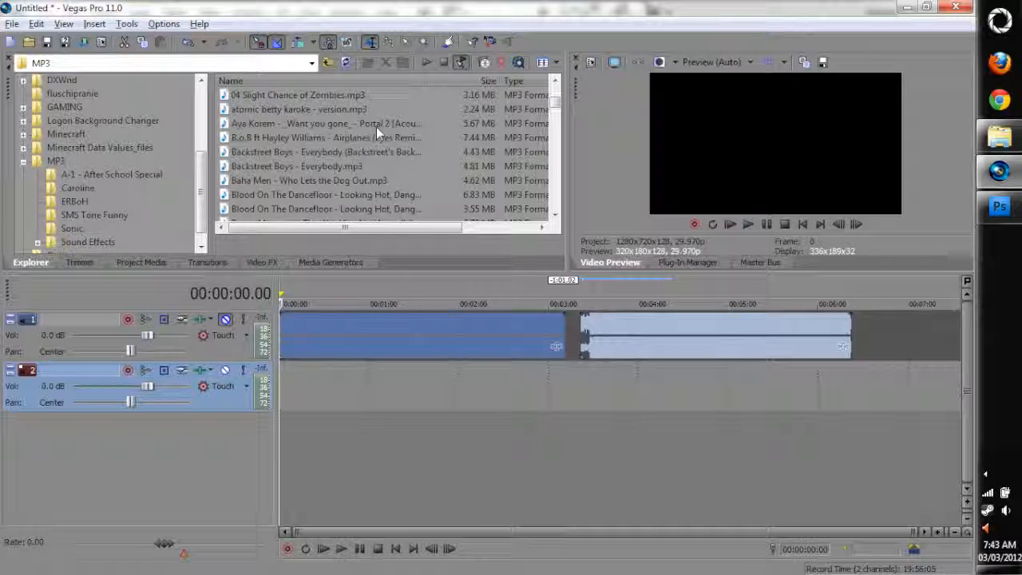
scroll(312, 171, "down", 10)
scroll(335, 215, "down", 4)
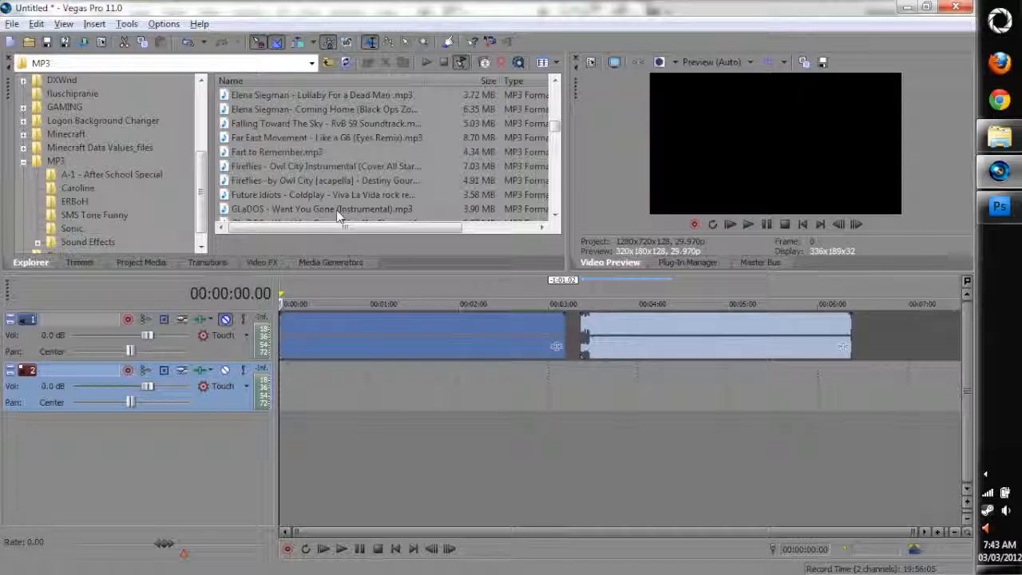
scroll(334, 217, "down", 2)
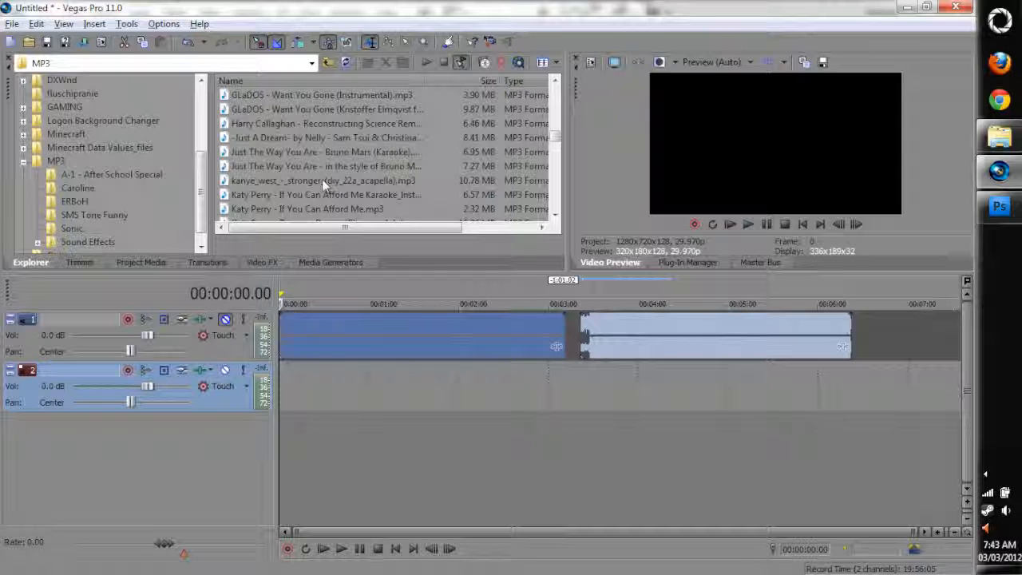
scroll(303, 167, "down", 3)
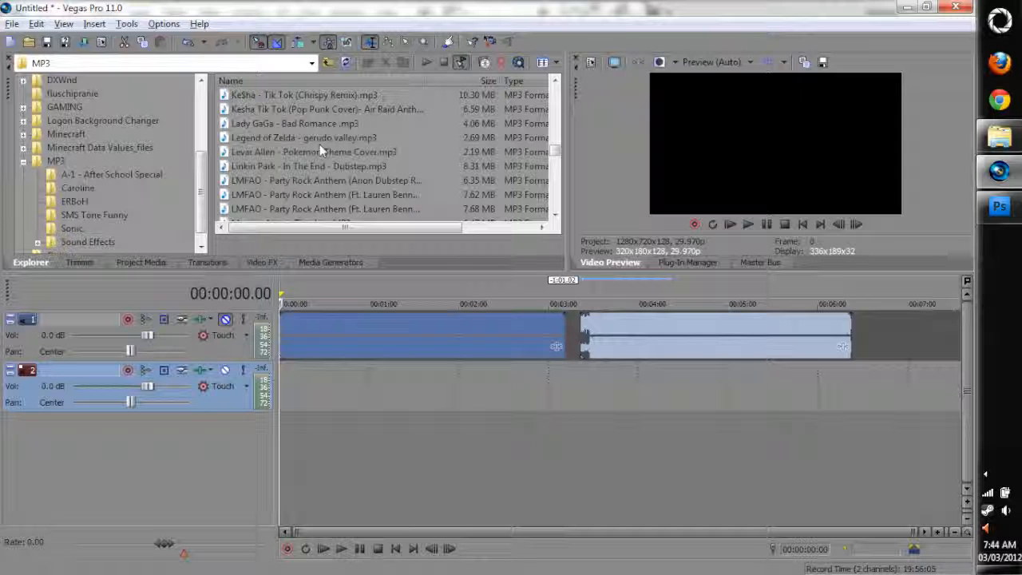
left_click_drag(336, 137, 298, 391)
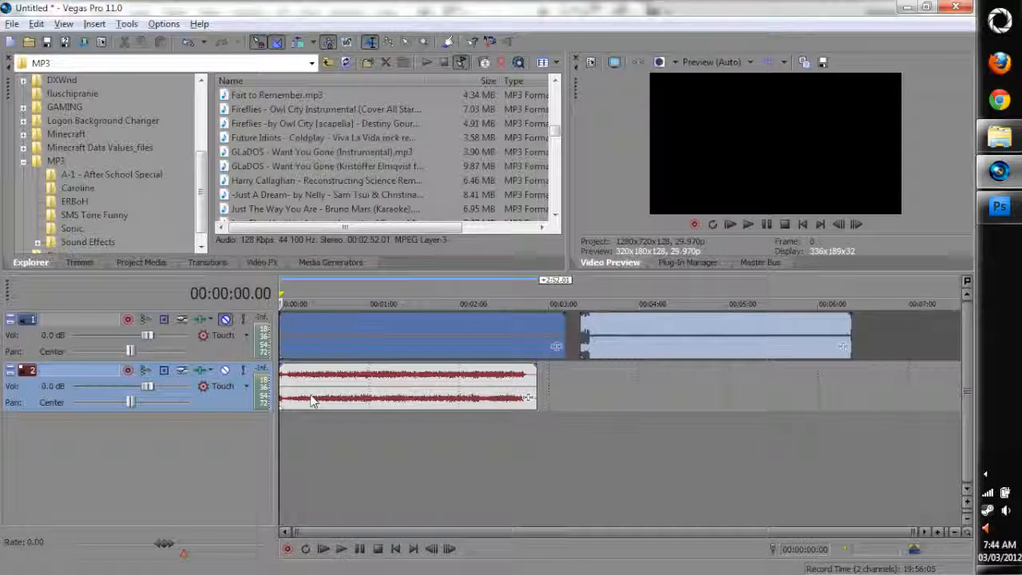
Select the time range spanning the first concert clip to compare its length with the gerudo valley clip below
left_click(311, 399)
scroll(310, 403, "up", 5)
left_click(310, 397)
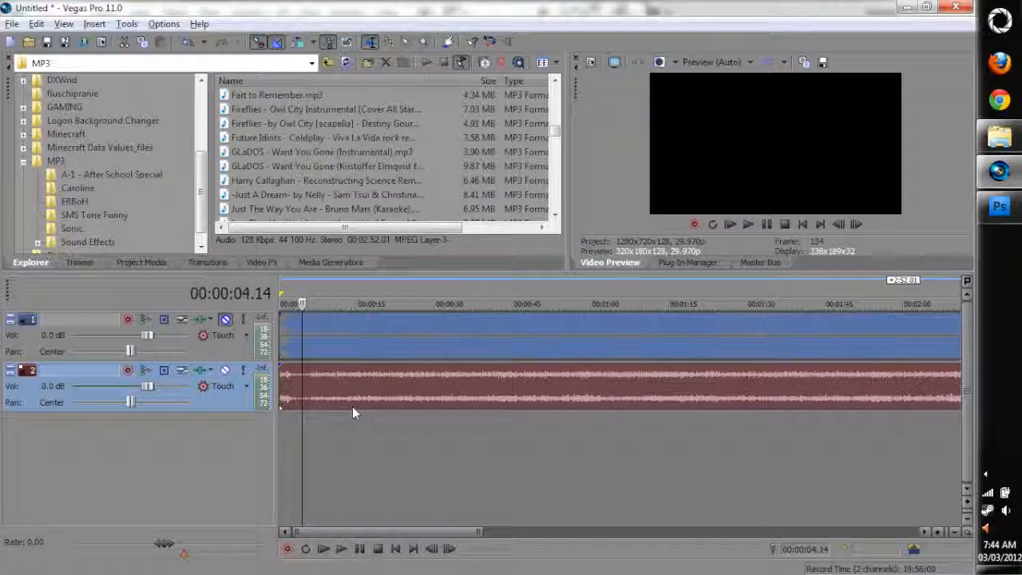
scroll(352, 407, "down", 4)
left_click(558, 427)
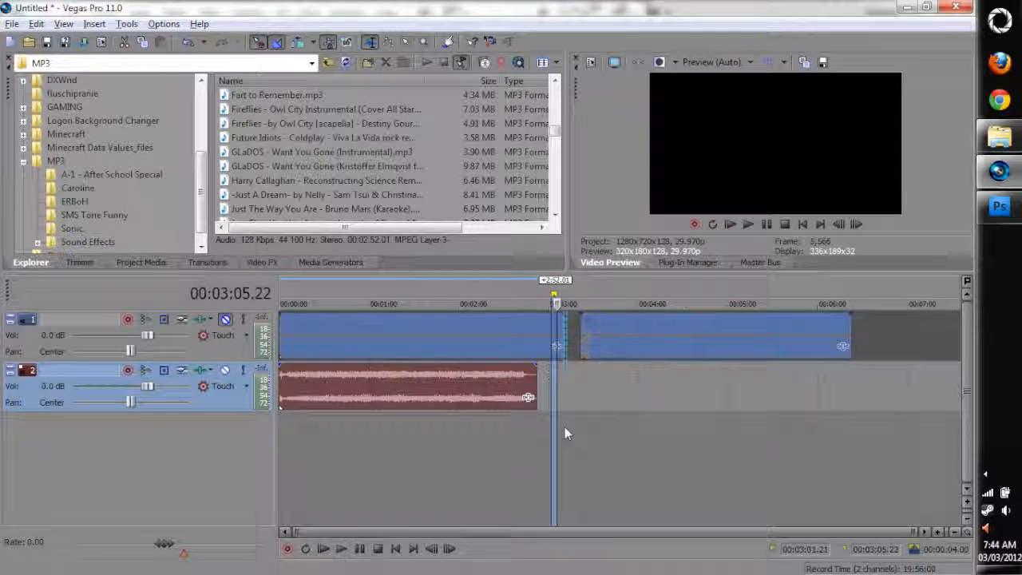
left_click_drag(564, 426, 283, 431)
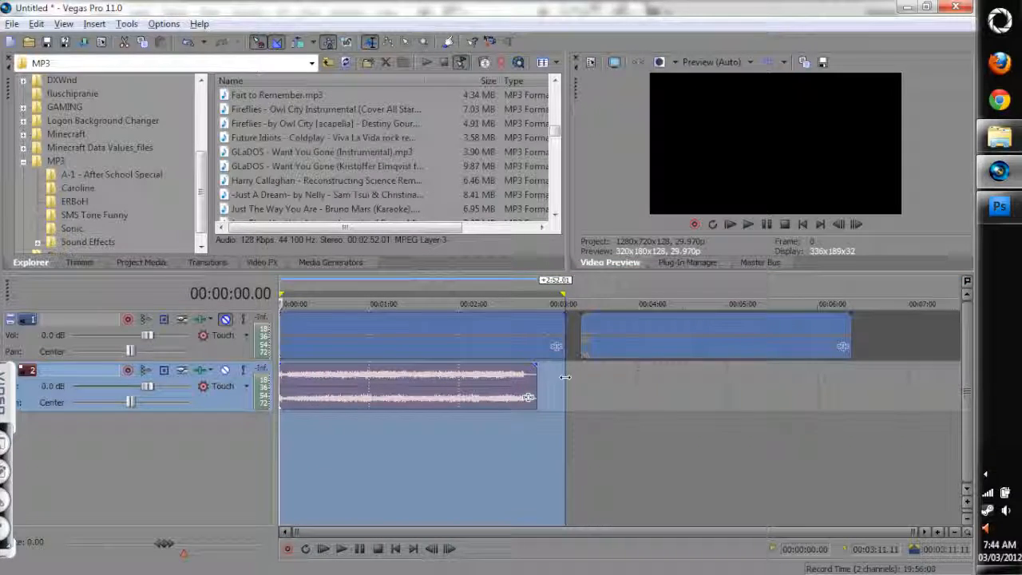
left_click(484, 351)
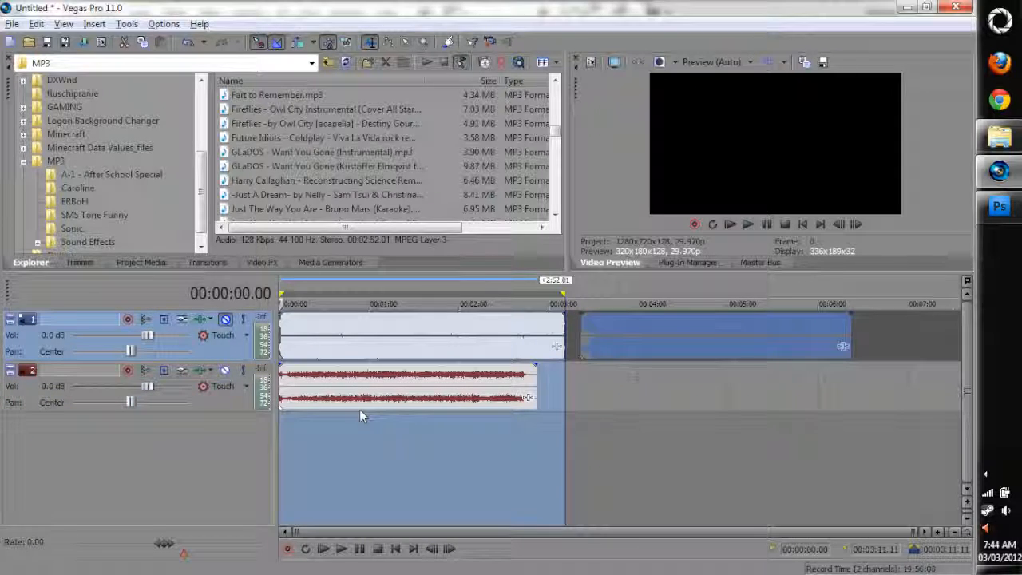
Play the start of the gerudo valley clip and stop playback
left_click(332, 551)
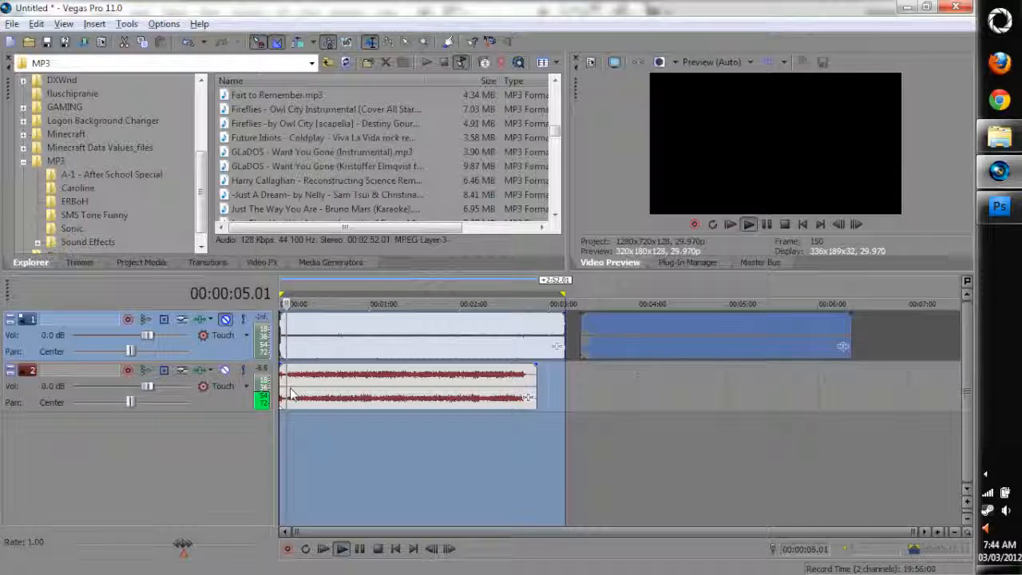
left_click(485, 376)
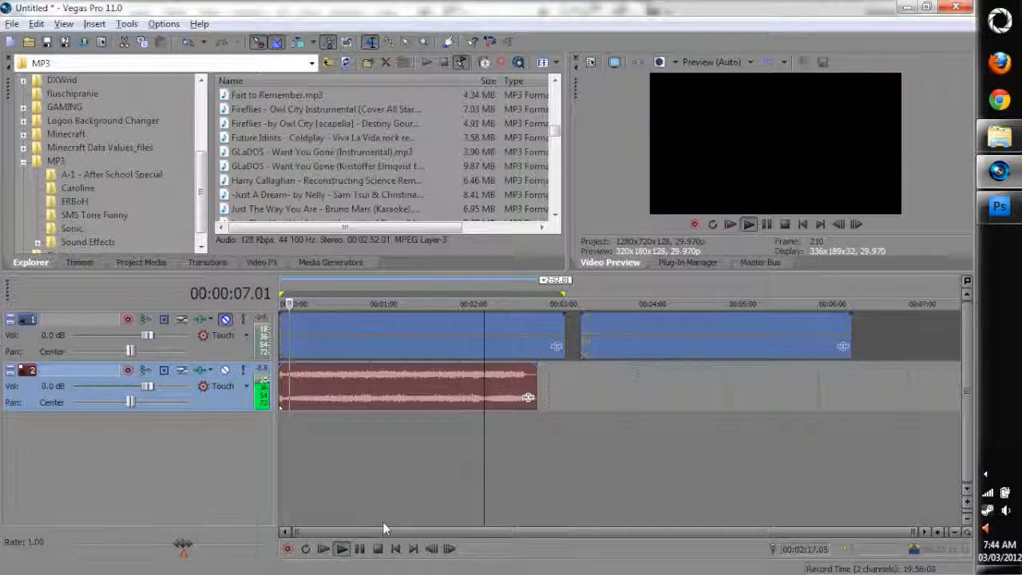
left_click(380, 548)
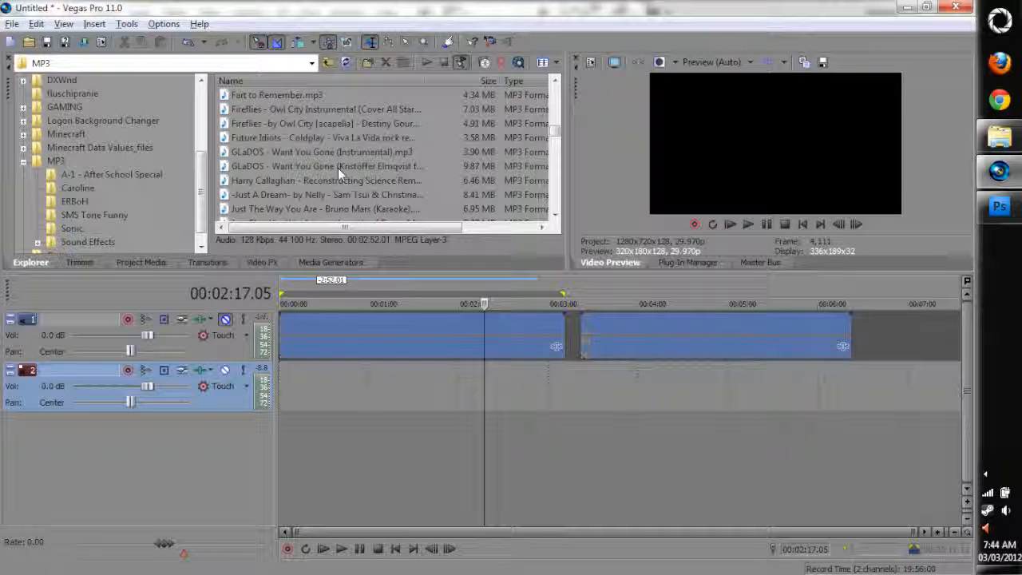
Replace the gerudo valley clip with the 9.87 MB GLaDOS - Want You Gone song and place the cursor at 00:03:11.11
left_click_drag(336, 168, 303, 401)
left_click(572, 384)
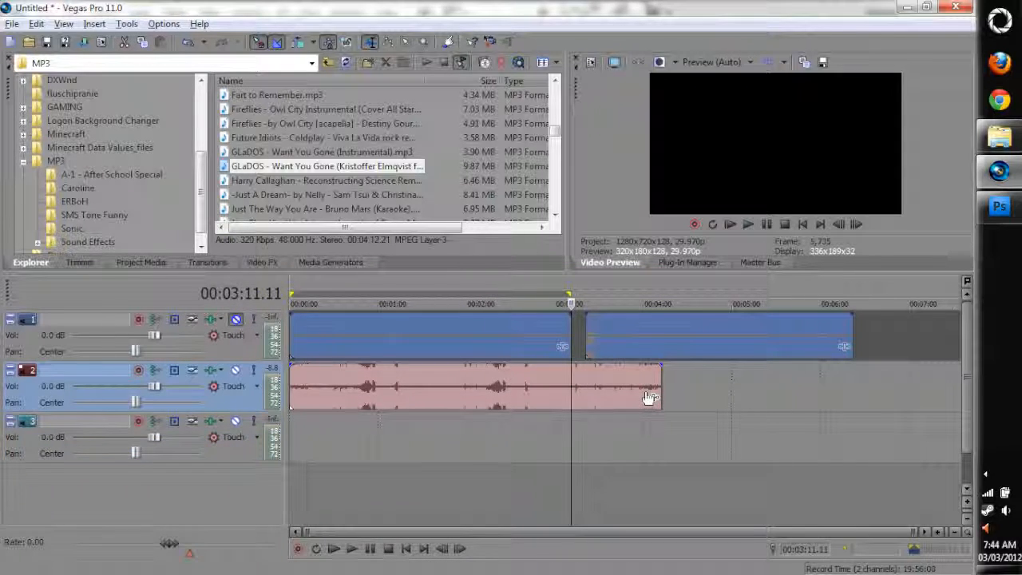
scroll(463, 444, "up", 1)
scroll(463, 447, "up", 3)
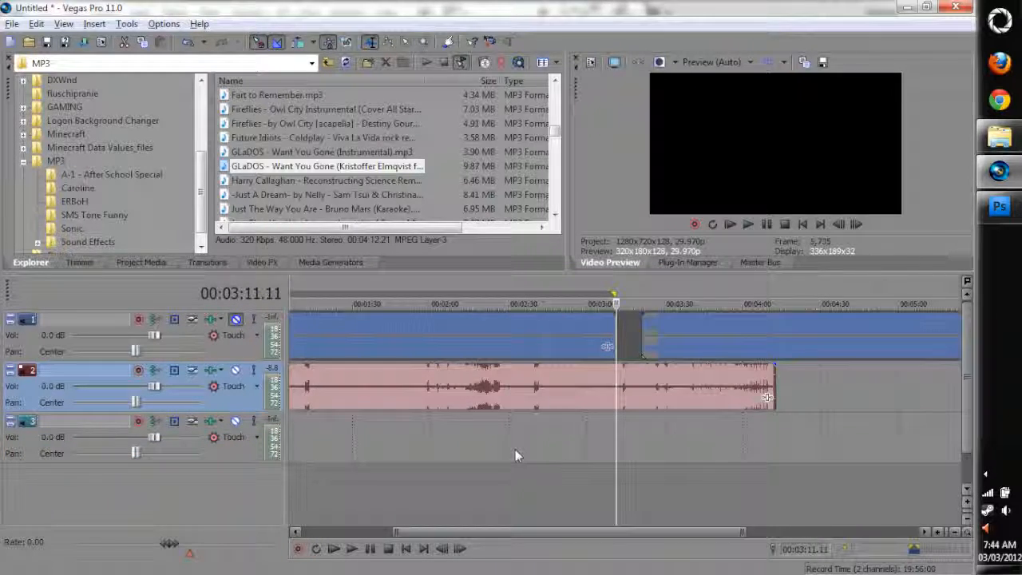
scroll(338, 483, "down", 1)
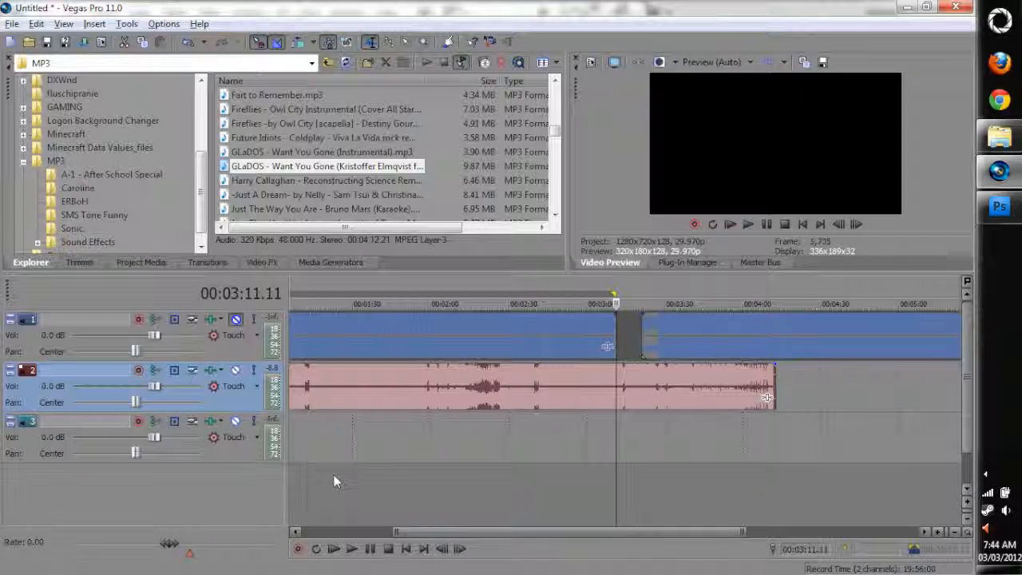
Split the GLaDOS song on the second track at about 00:02:18
left_click(488, 489)
scroll(527, 481, "up", 4)
left_click(506, 384)
key("s")
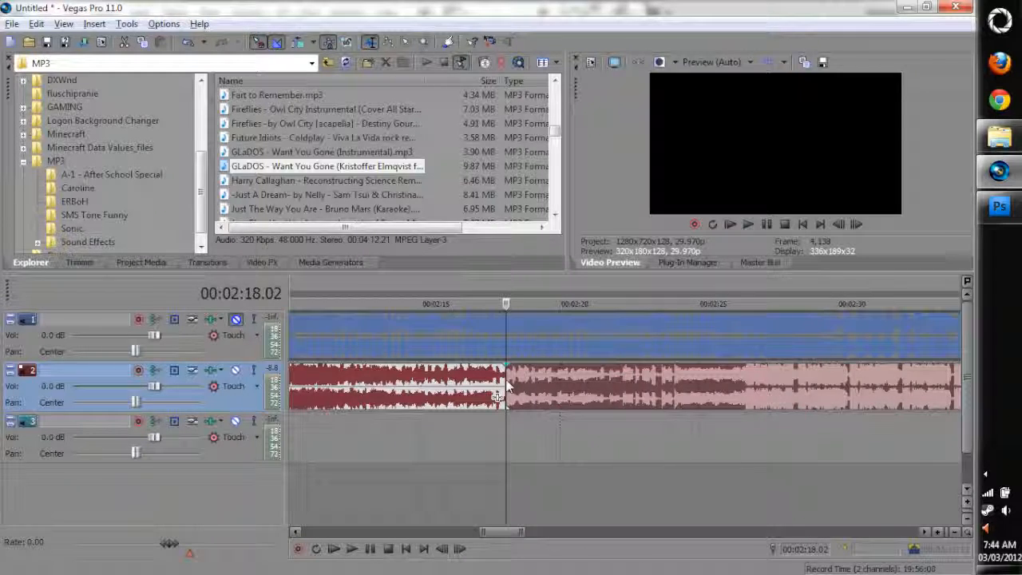
Move the song's second part earlier to crossfade with the first, and align its end with the first concert clip's end at 00:03:11.11
scroll(559, 396, "down", 5)
left_click_drag(531, 388, 618, 388)
left_click_drag(677, 389, 571, 388)
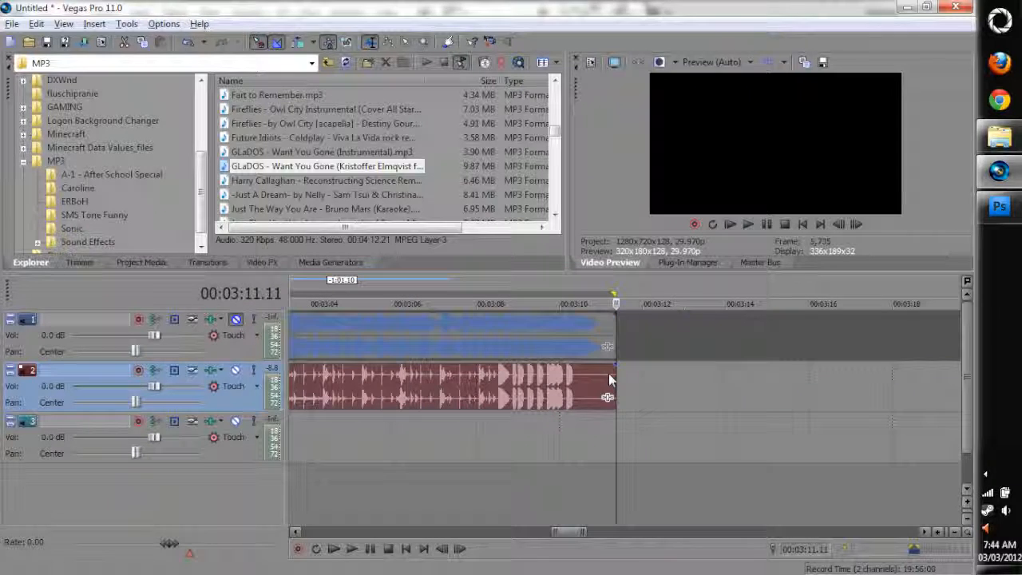
scroll(572, 391, "down", 5)
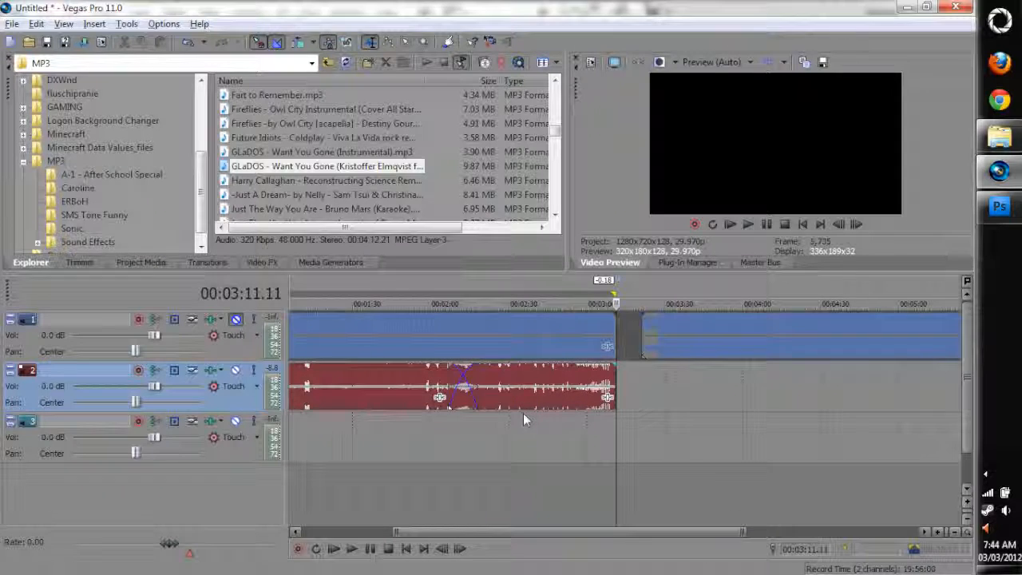
left_click(465, 430)
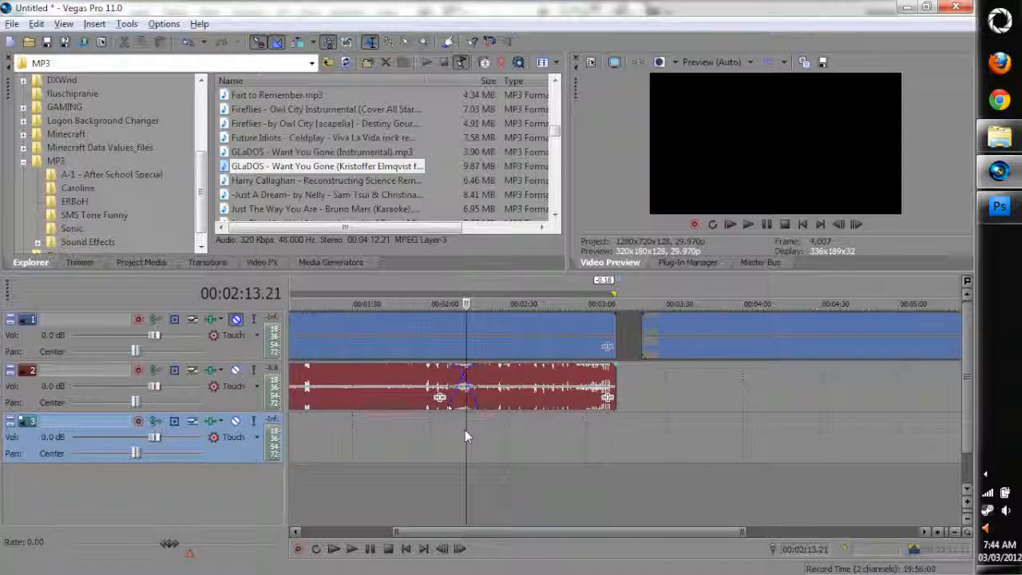
scroll(519, 429, "down", 3)
Check the edited song's length against the time range of the first concert clip
double_click(415, 356)
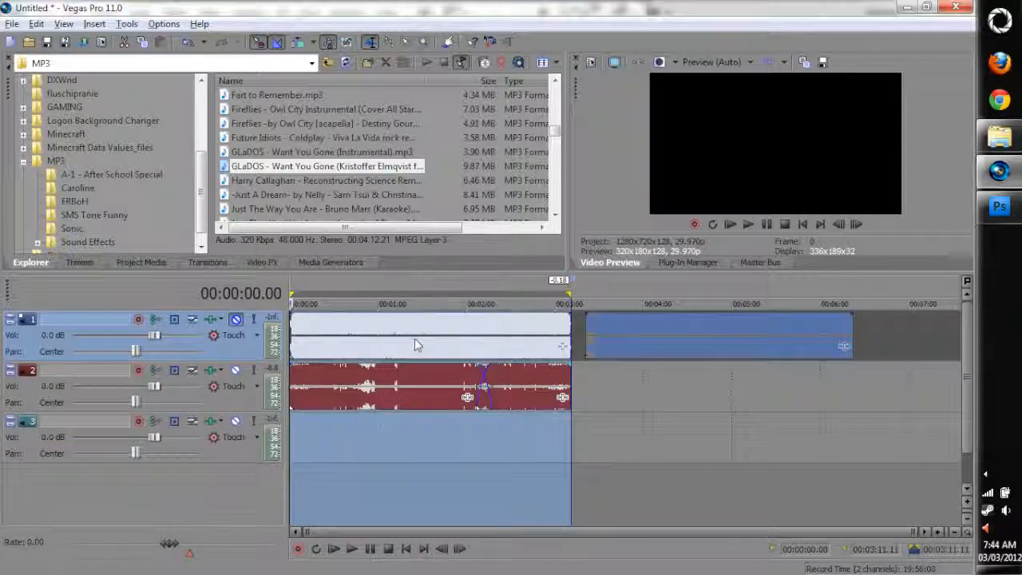
left_click(495, 479)
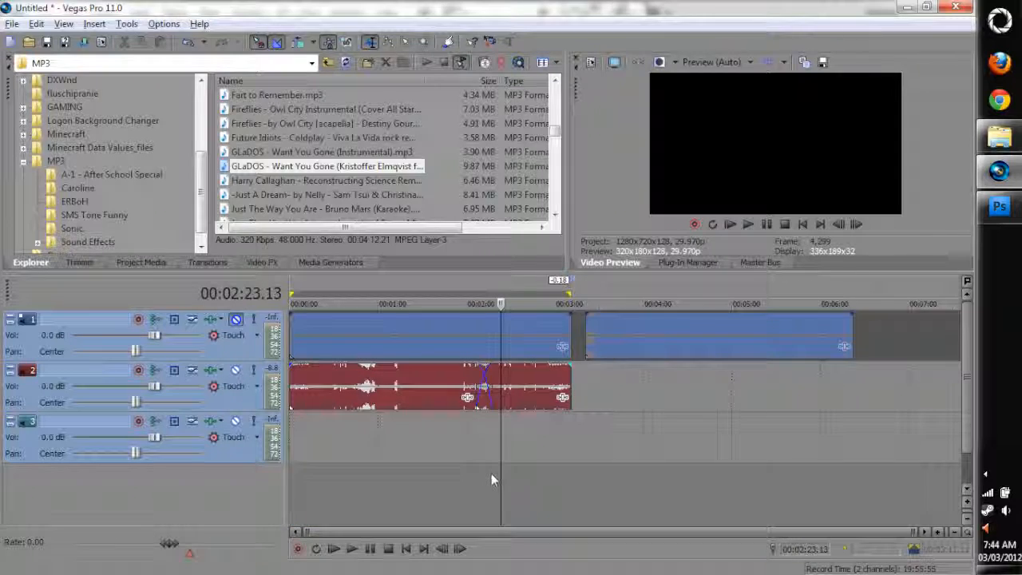
left_click_drag(310, 502, 553, 491)
left_click_drag(460, 440, 465, 440)
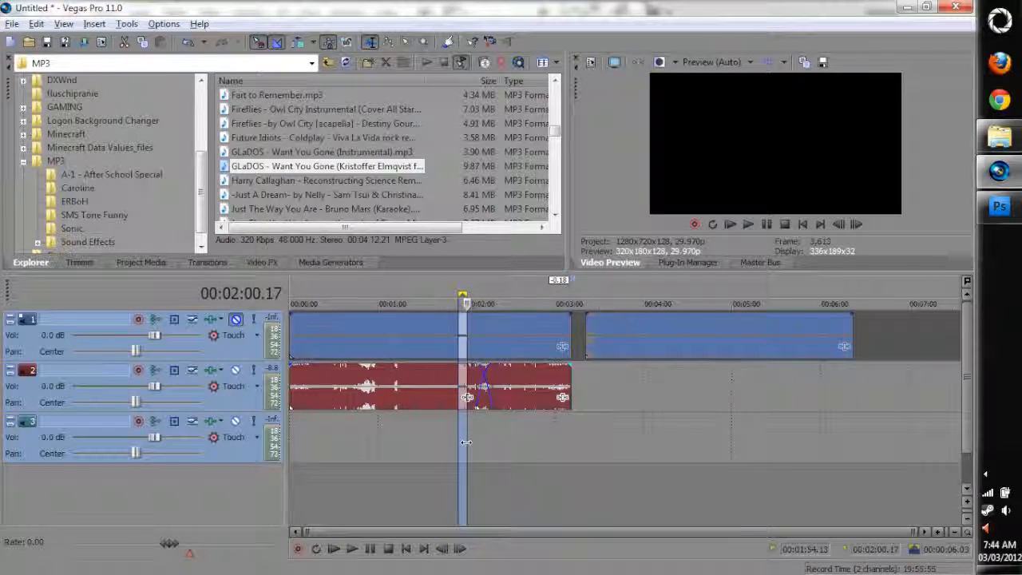
left_click(493, 471)
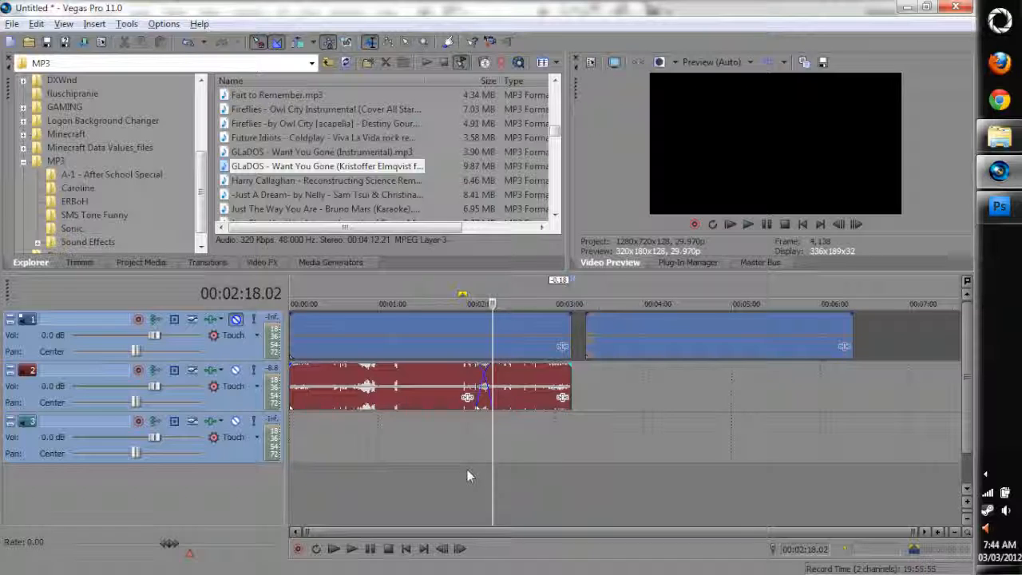
double_click(463, 335)
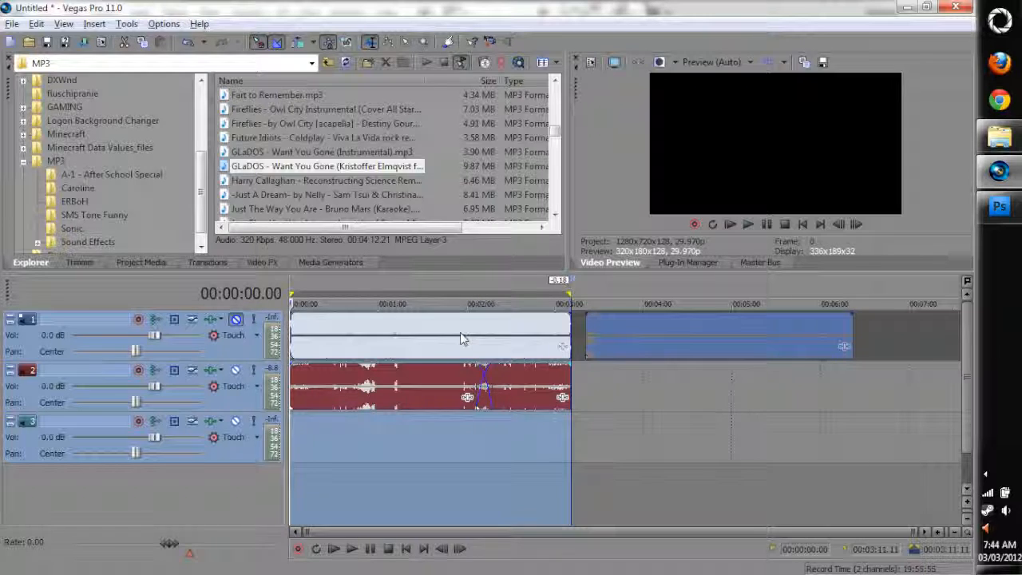
key("ctrl+a")
Play the edited song briefly from about 00:00:33 and stop playback
left_click(339, 440)
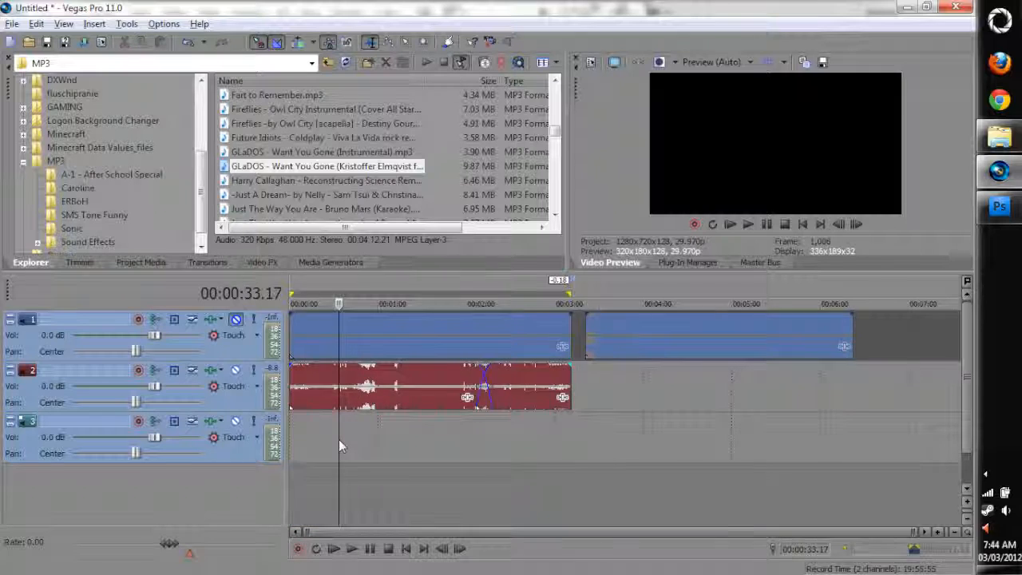
scroll(420, 437, "up", 3)
scroll(407, 471, "down", 1)
left_click(338, 550)
scroll(346, 490, "up", 2)
scroll(359, 489, "down", 3)
left_click(388, 549)
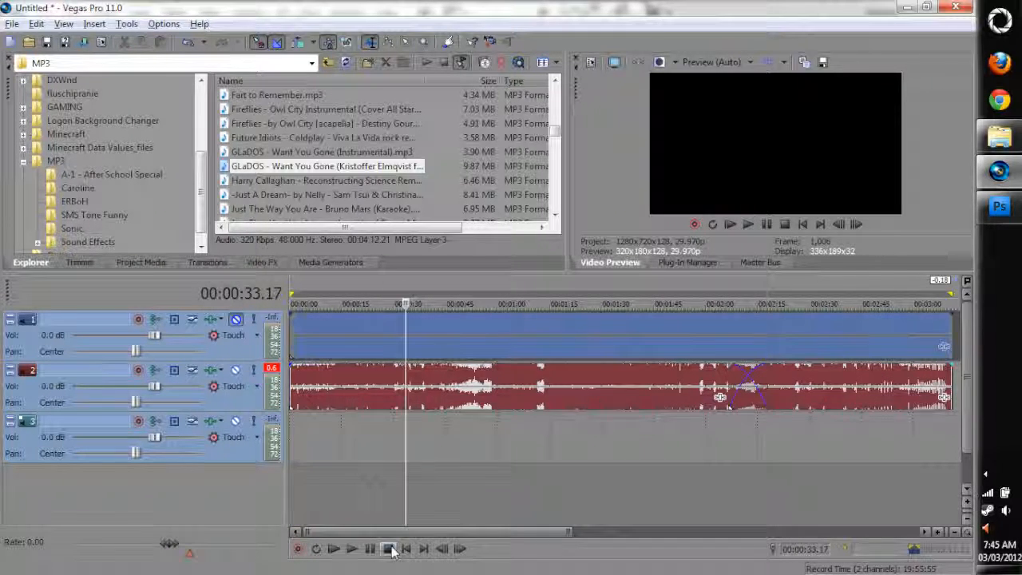
Set the time selection to the first concert clip's full length and select all events
scroll(697, 466, "down", 4)
double_click(509, 334)
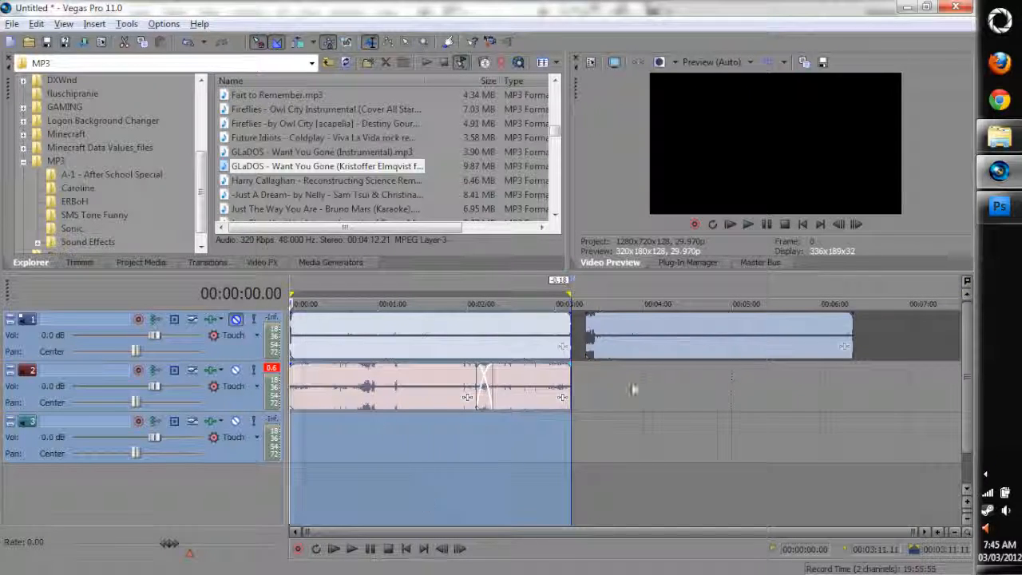
scroll(519, 411, "up", 3)
scroll(399, 409, "down", 1)
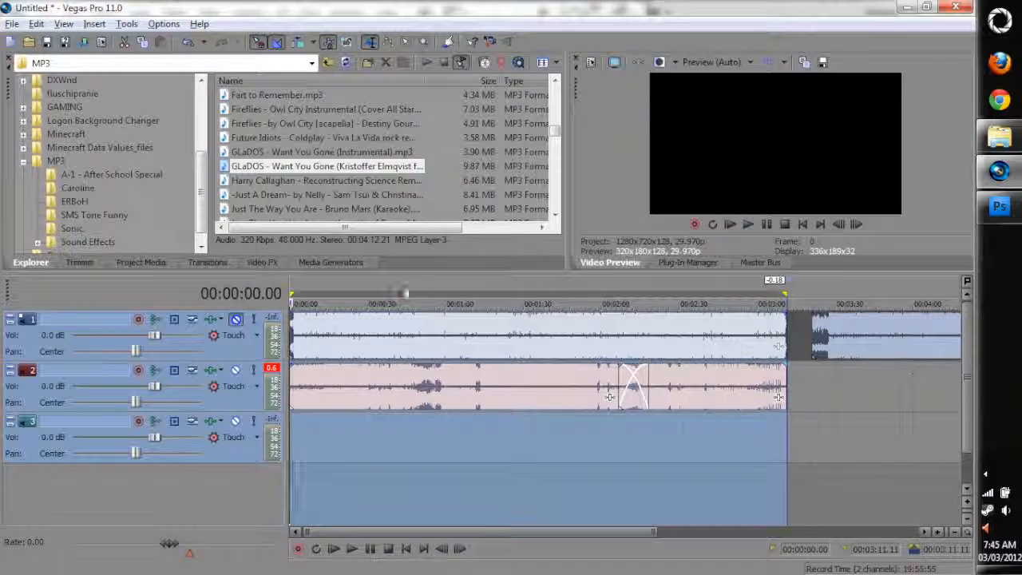
left_click(403, 352)
key("ctrl+a")
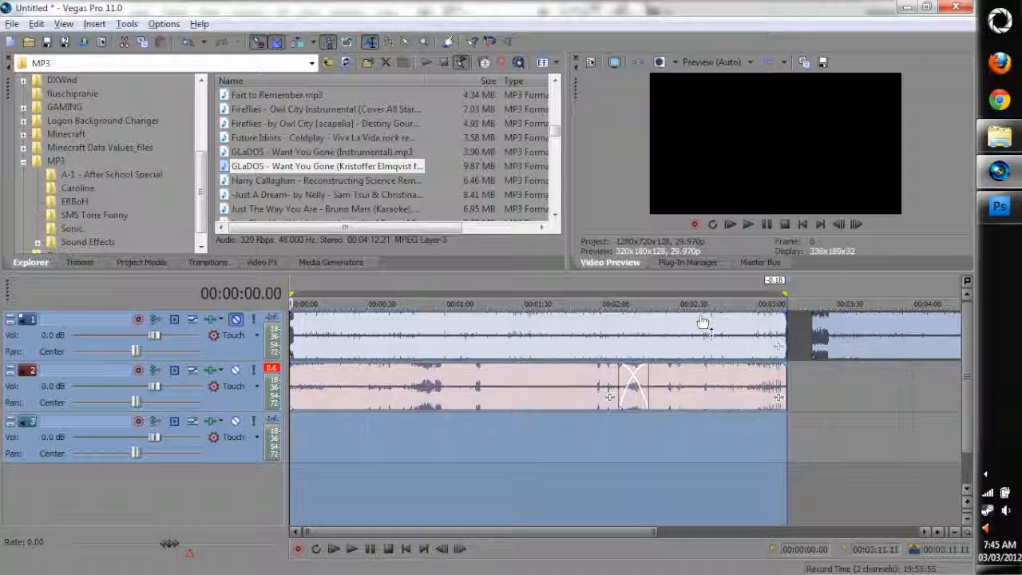
Open the Render As settings, turn off the favorites-only filter, and list the Wave (Microsoft) templates
left_click(12, 23)
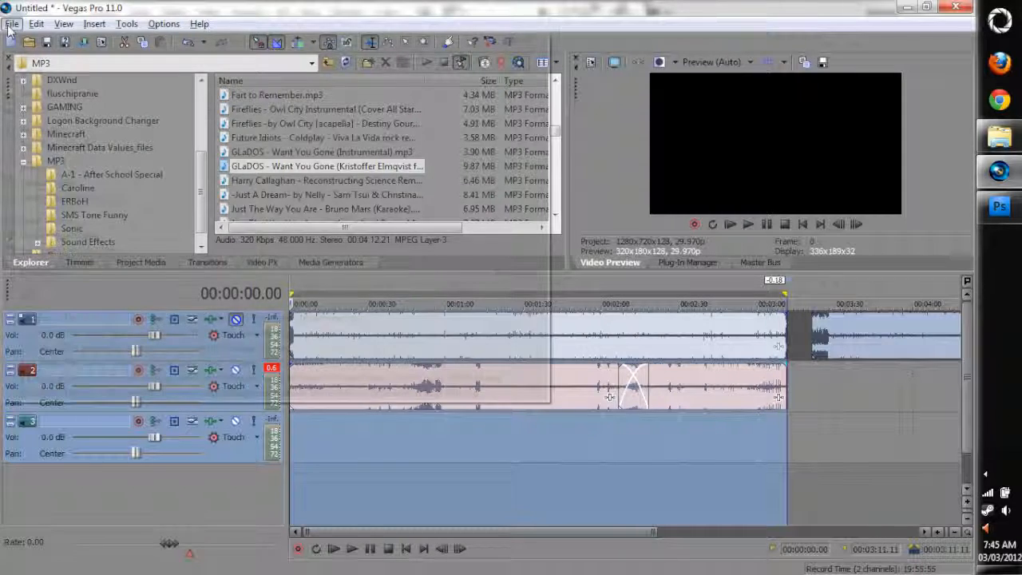
left_click(38, 118)
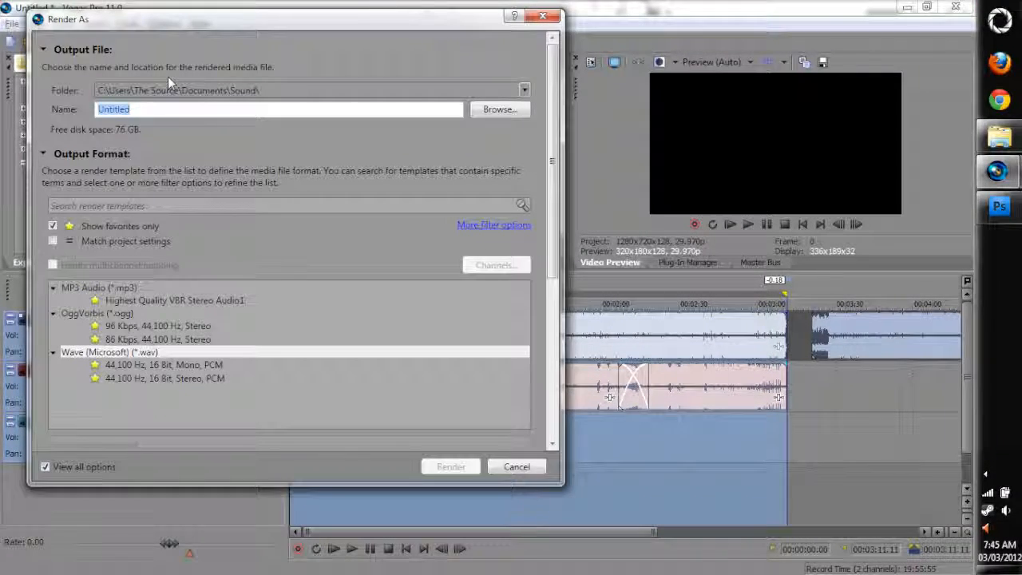
left_click(183, 139)
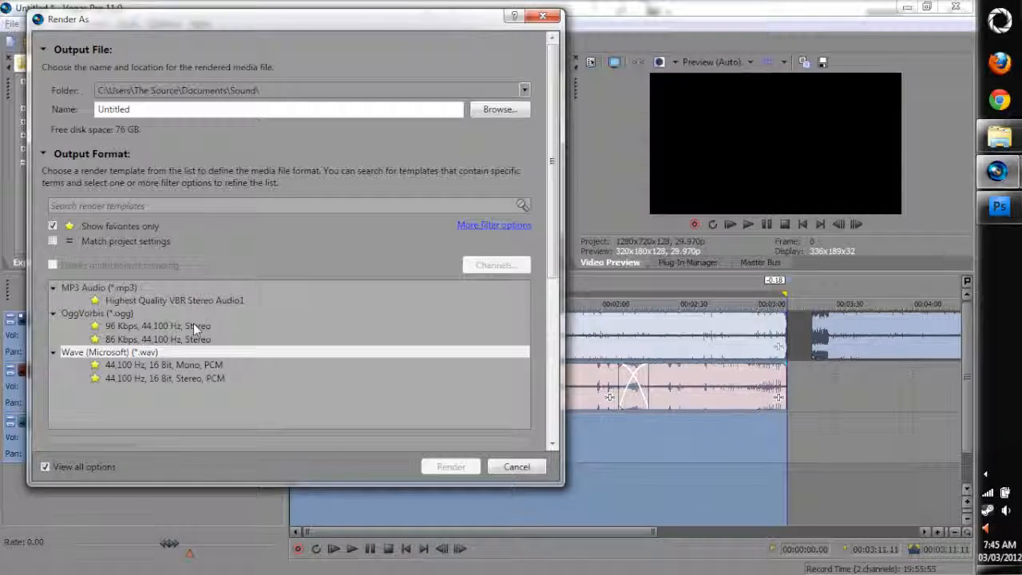
left_click(53, 226)
scroll(54, 318, "down", 2)
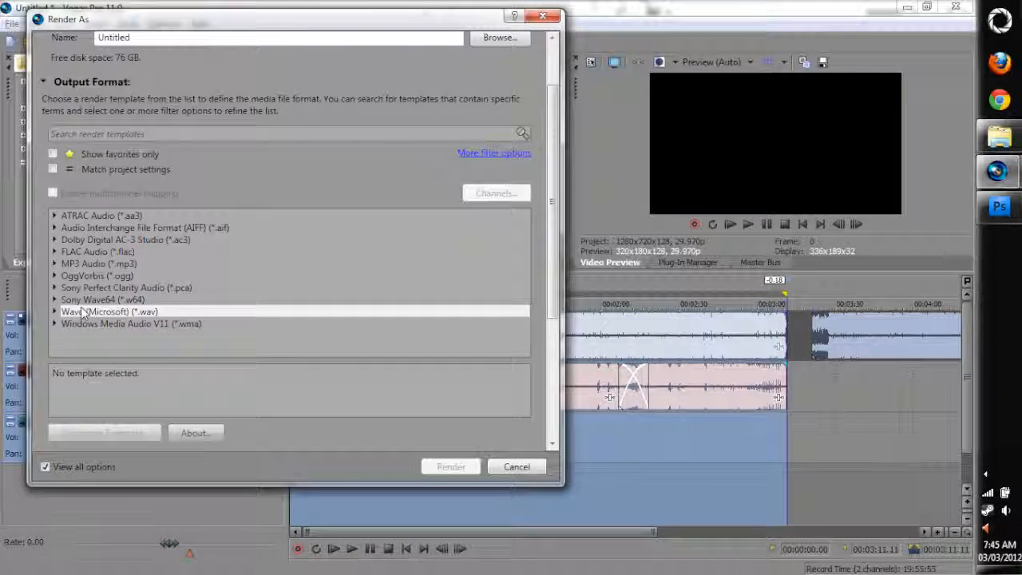
left_click(55, 313)
scroll(180, 332, "down", 2)
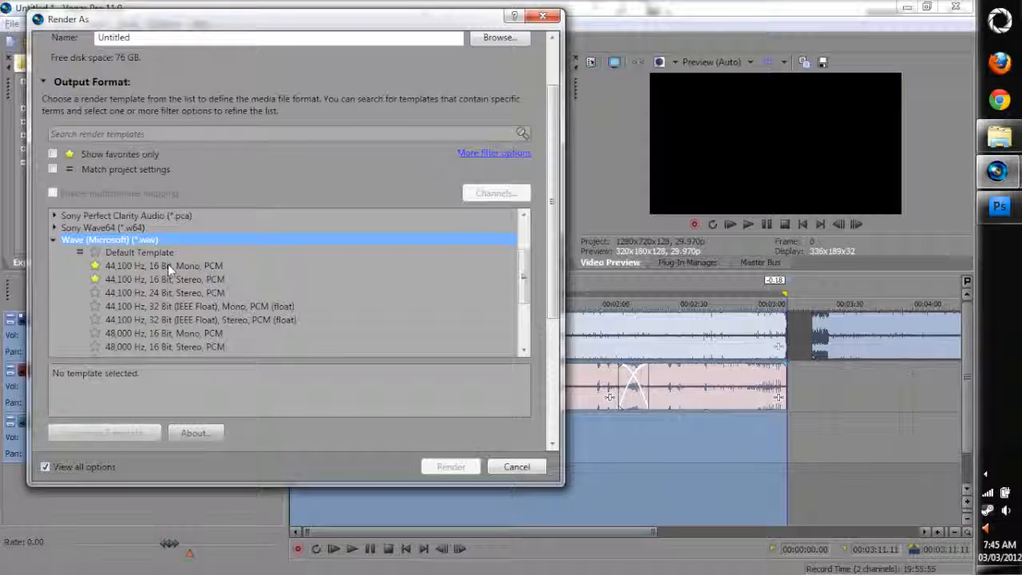
Compare the 44,100 Hz, 16 Bit mono and stereo PCM Wave templates, and leave the render settings without rendering
left_click(169, 278)
left_click(172, 266)
left_click(174, 278)
left_click(178, 266)
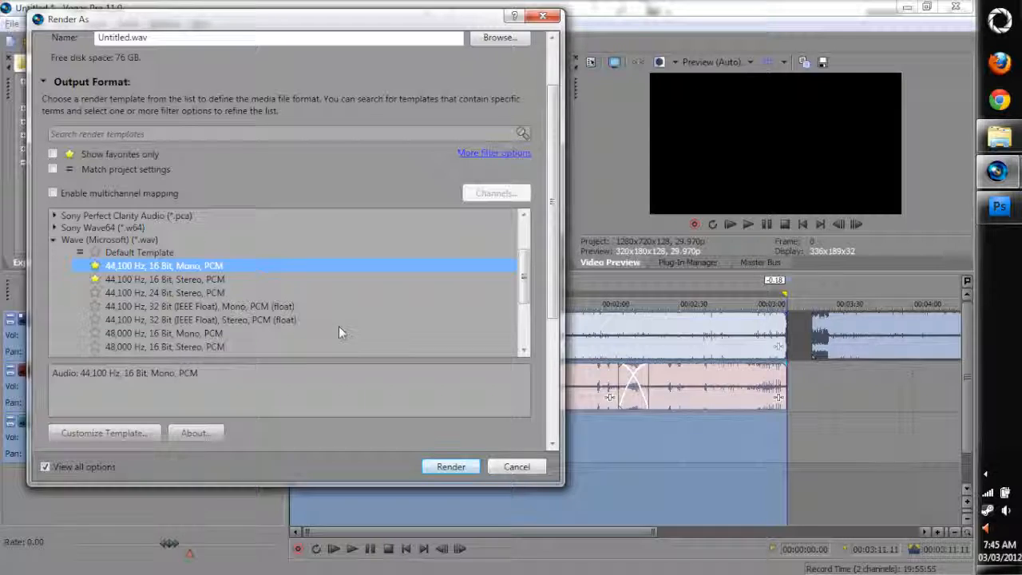
left_click(518, 466)
Examine the media format and attributes of the midnightride - Copy clip, and reselect all events with the clip's time range
left_click(486, 339)
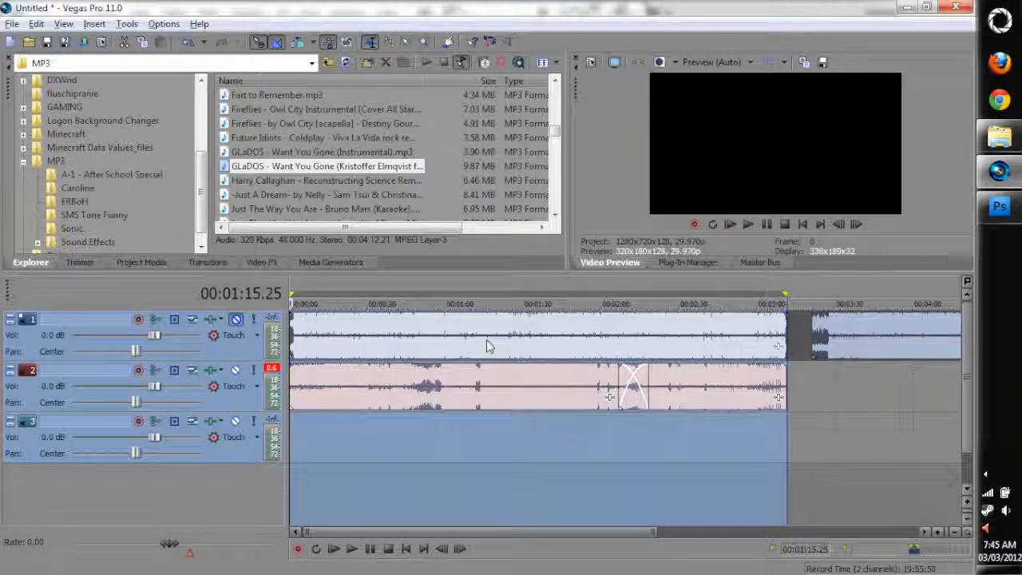
key("ctrl+a")
right_click(545, 335)
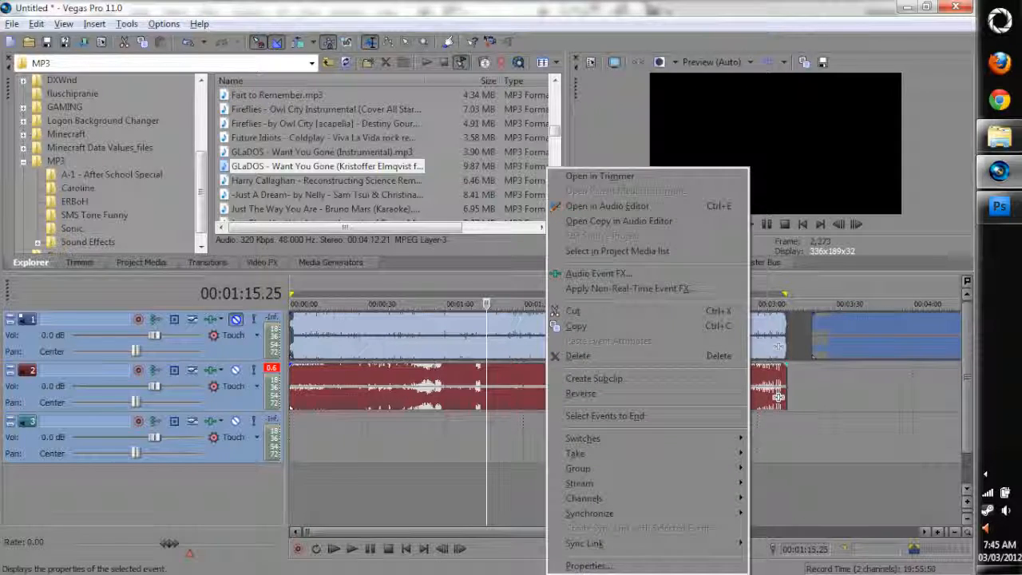
left_click(588, 565)
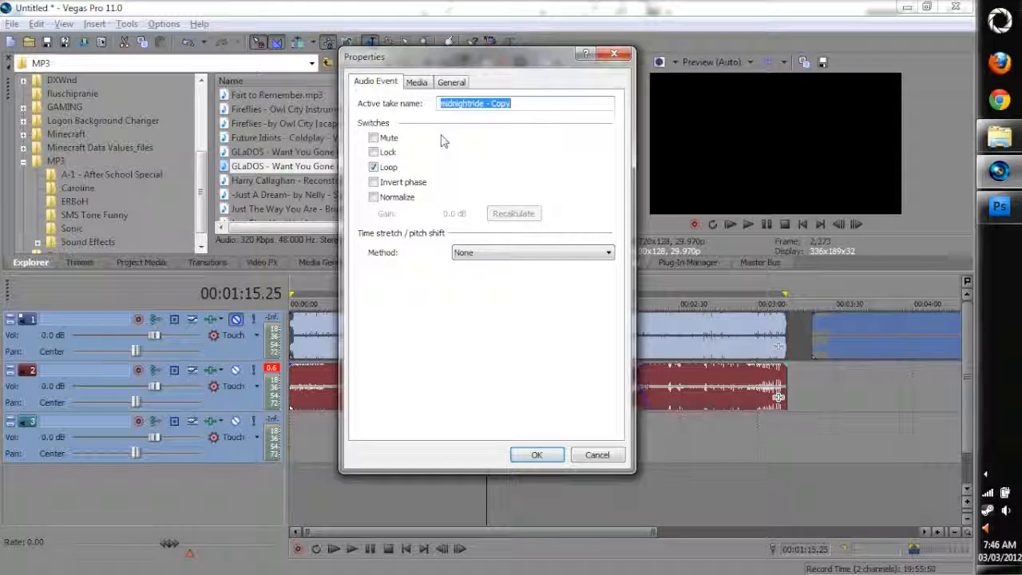
left_click(416, 83)
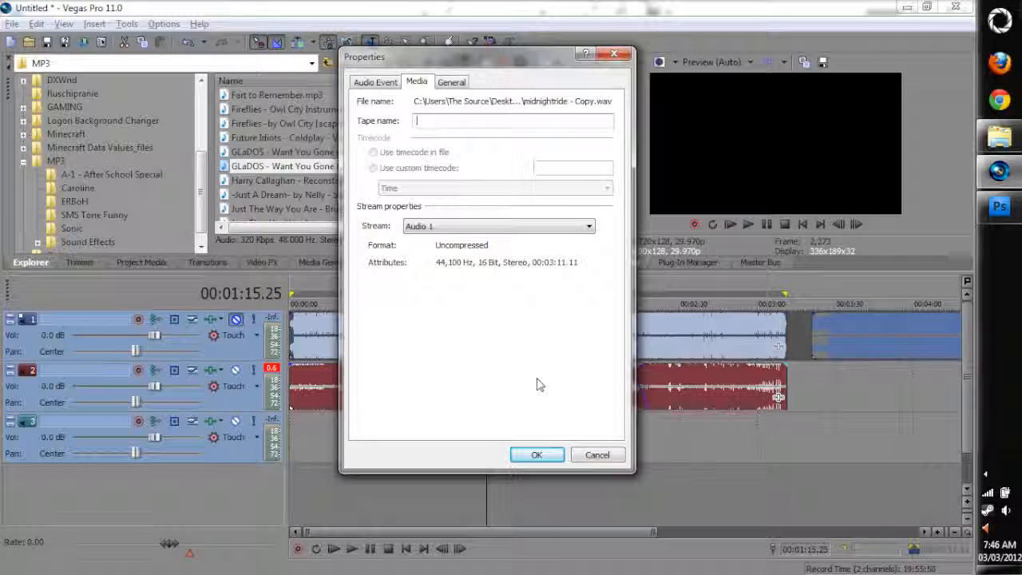
left_click(597, 454)
key("ctrl+a")
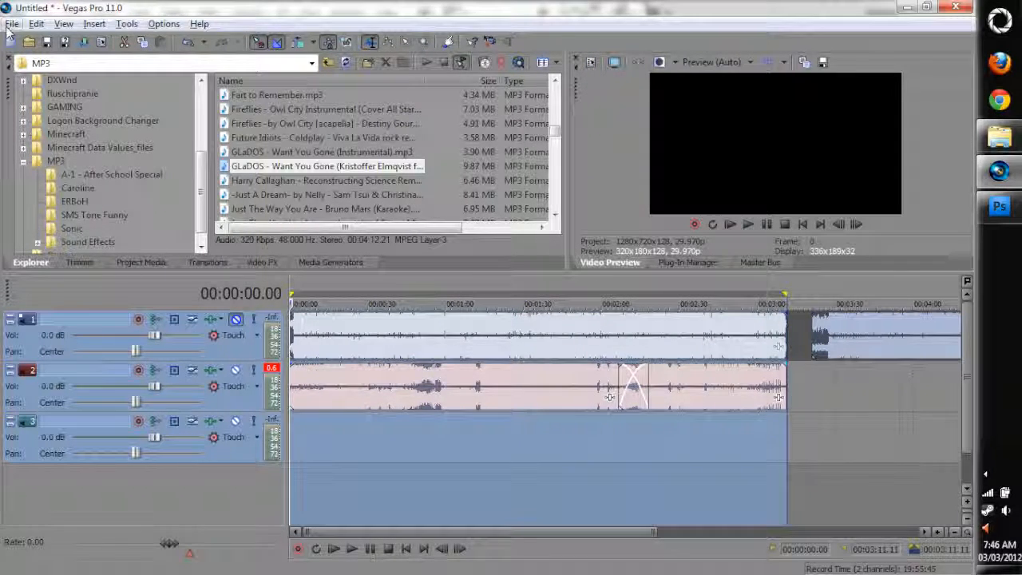
Set up a render with the 44,100 Hz, 16 Bit, Stereo, PCM Wave template and the Black Ops Concert sound\music\tank output folder
left_click(12, 23)
left_click(64, 147)
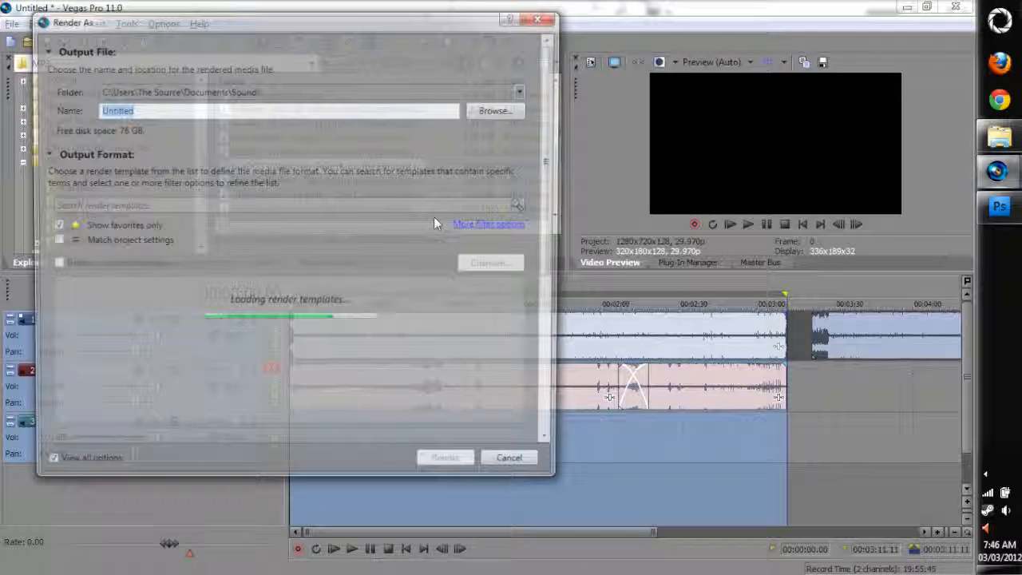
left_click(213, 380)
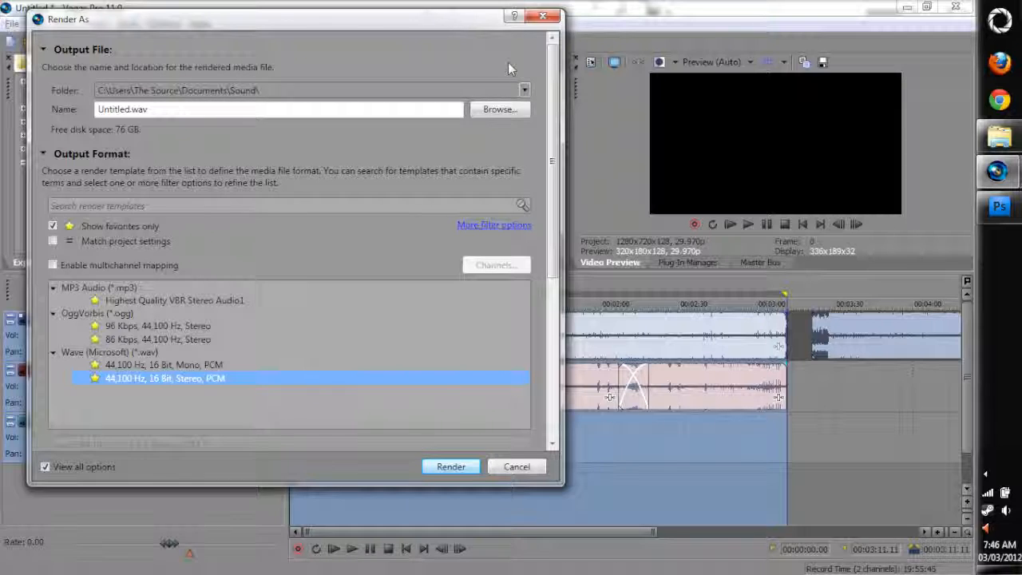
left_click(508, 89)
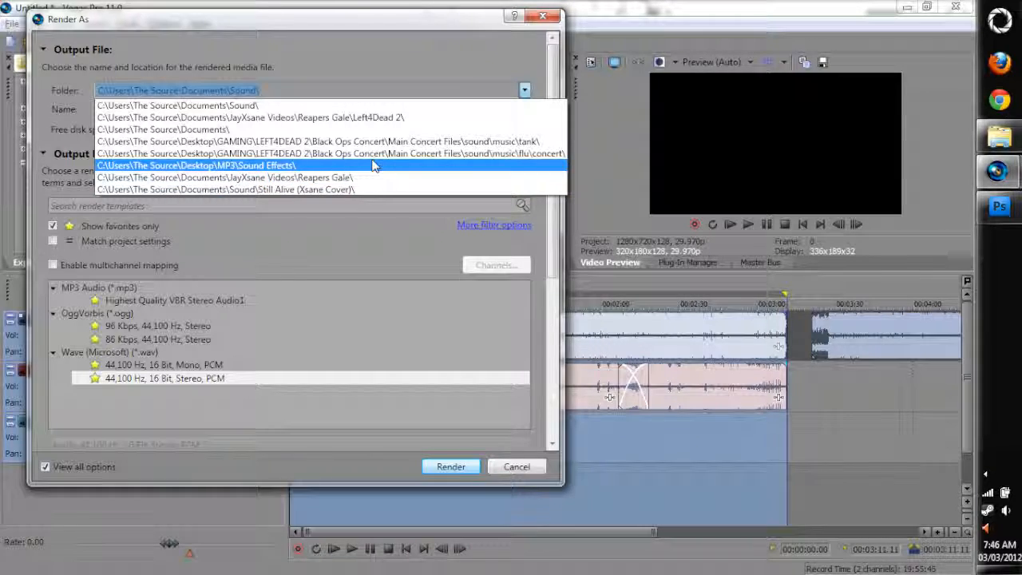
left_click(450, 142)
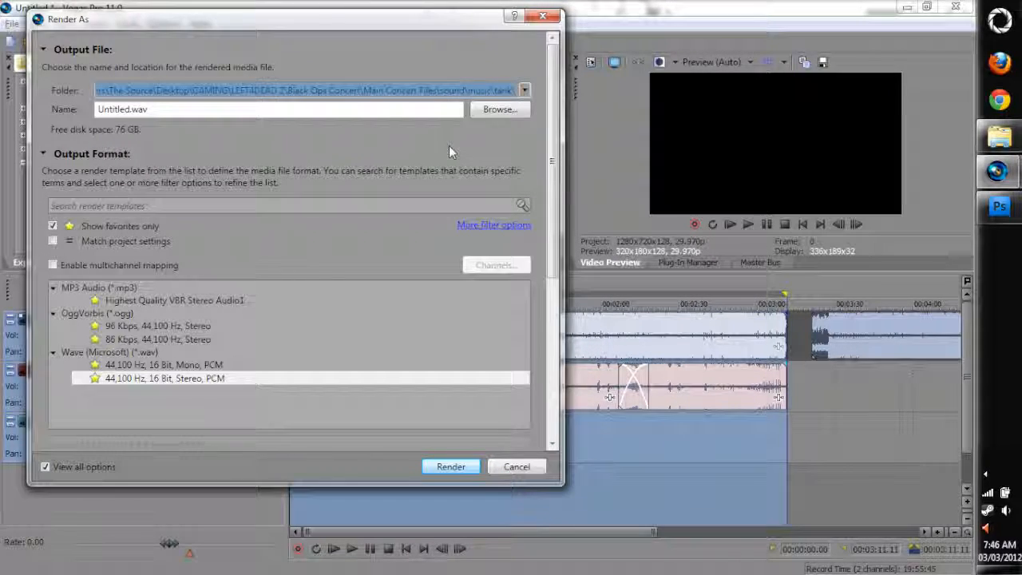
Browse for the render location from the Desktop through GAMING and LEFT4DEAD 2 to the MAIN CONCERT folder
left_click(491, 112)
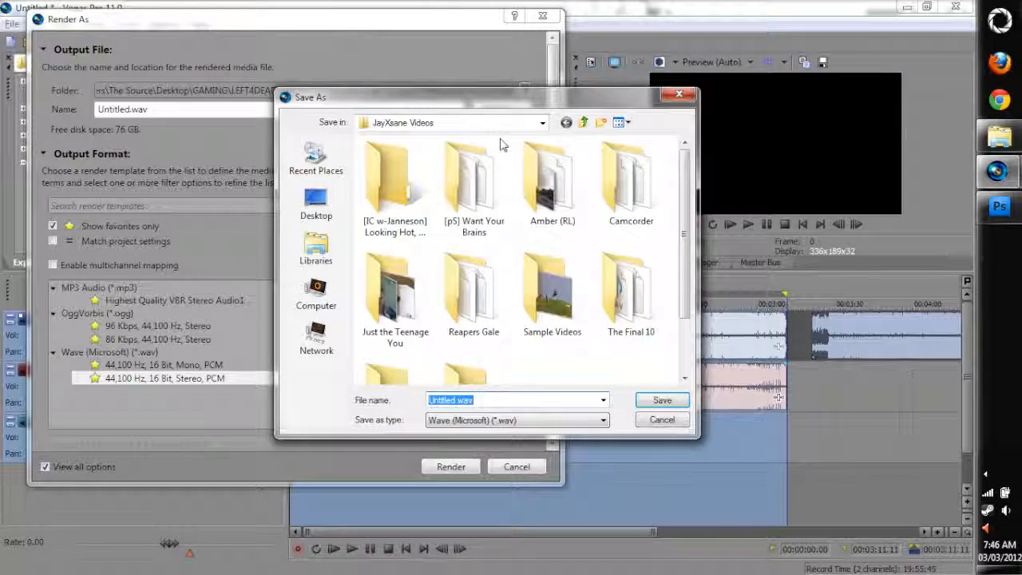
left_click(317, 209)
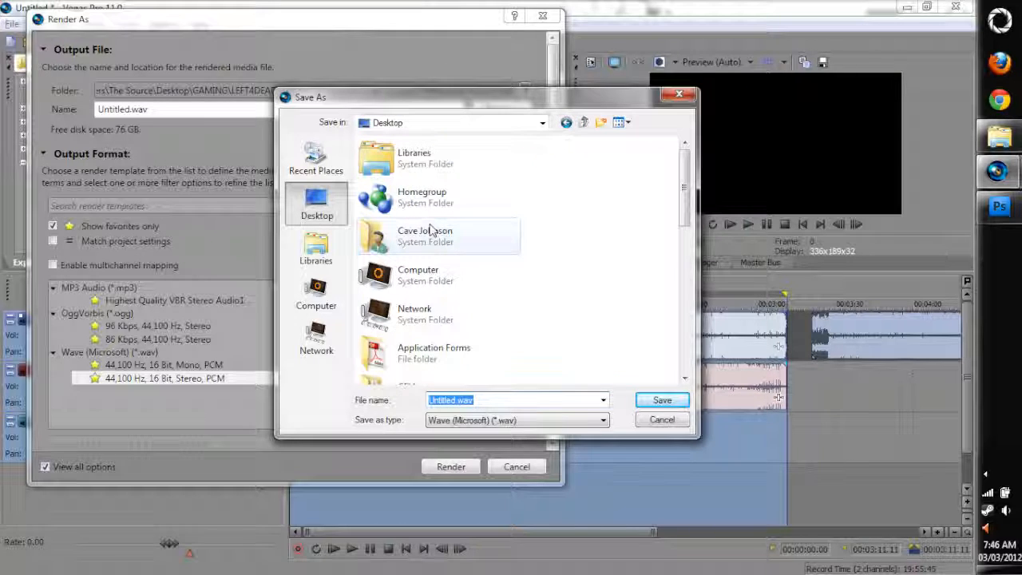
left_click(439, 320)
scroll(429, 277, "down", 2)
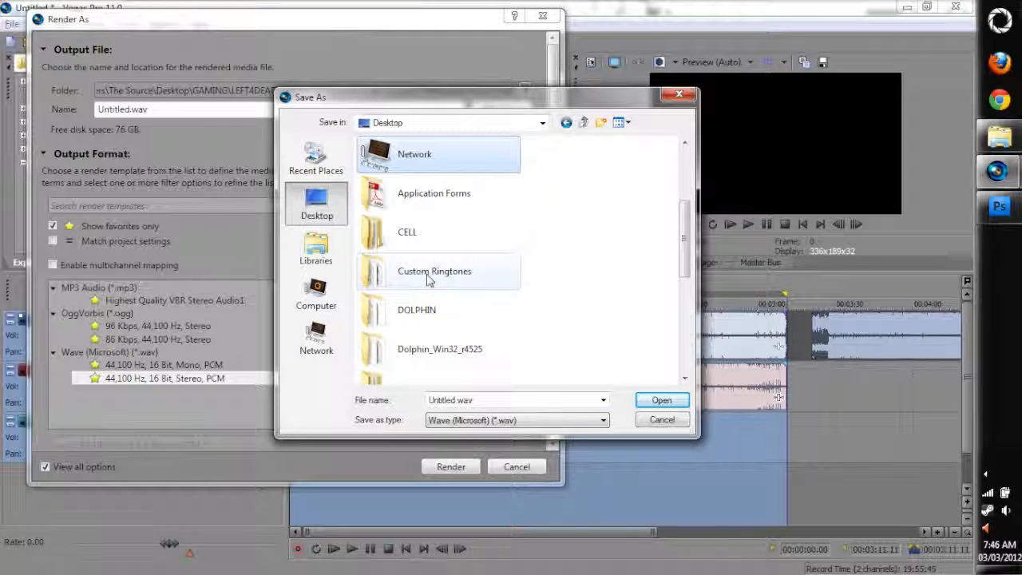
scroll(429, 351, "down", 2)
double_click(429, 345)
double_click(399, 175)
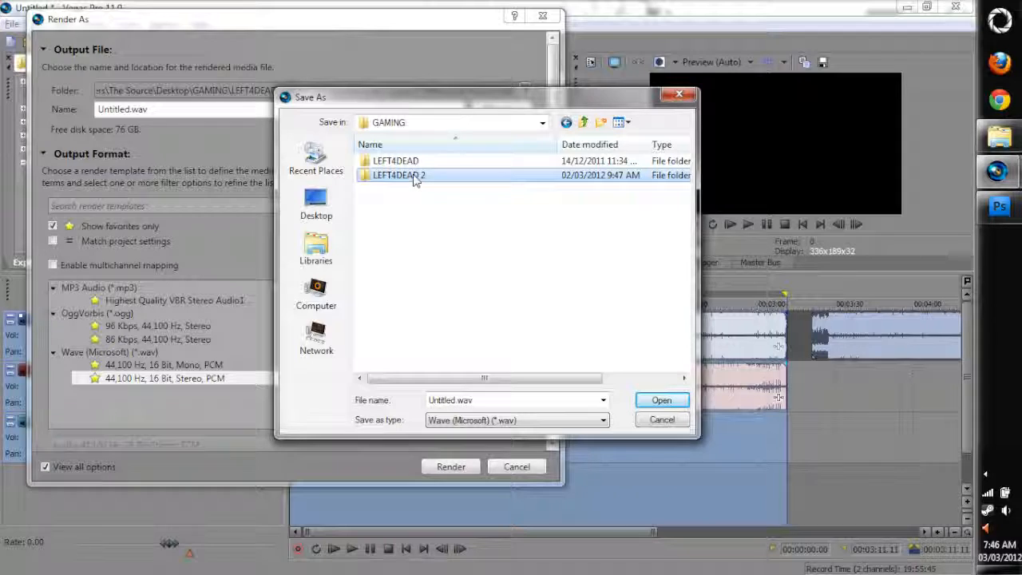
left_click(403, 186)
double_click(403, 186)
double_click(392, 162)
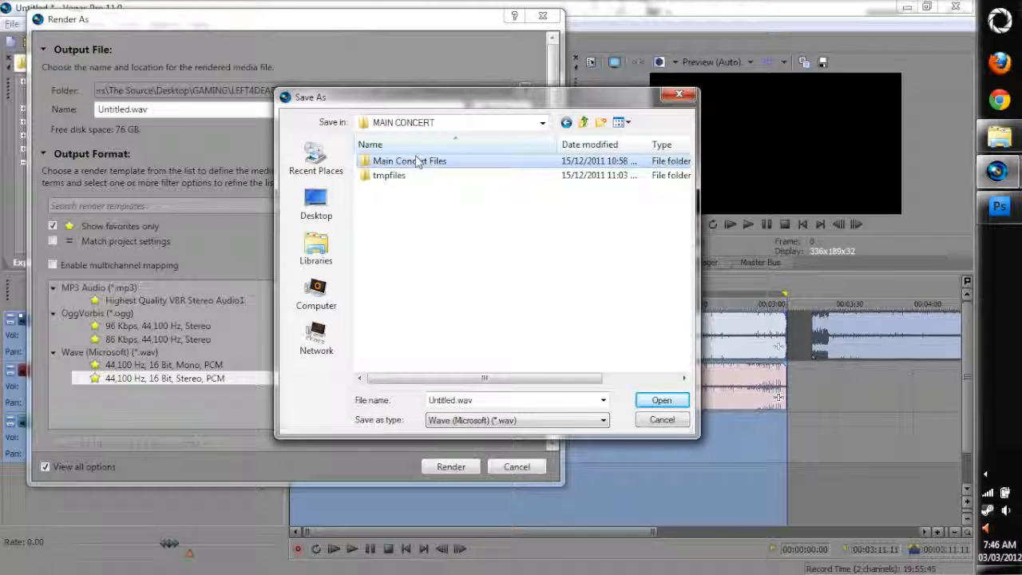
Choose midnightride.wav in Main Concert Files\sound\music\flu\concert as the render target, and cancel the render setup
left_click(391, 179)
double_click(391, 182)
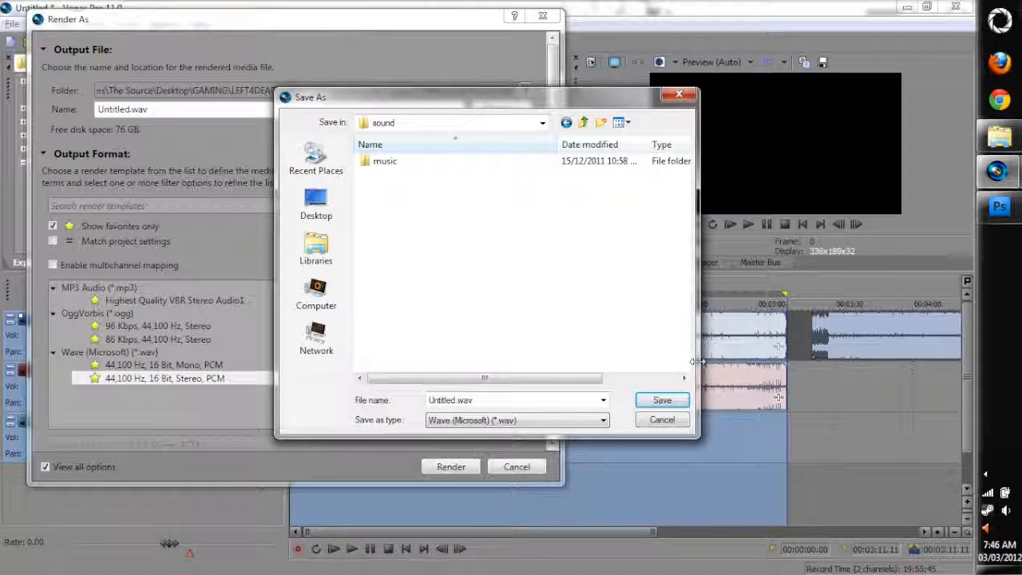
double_click(400, 162)
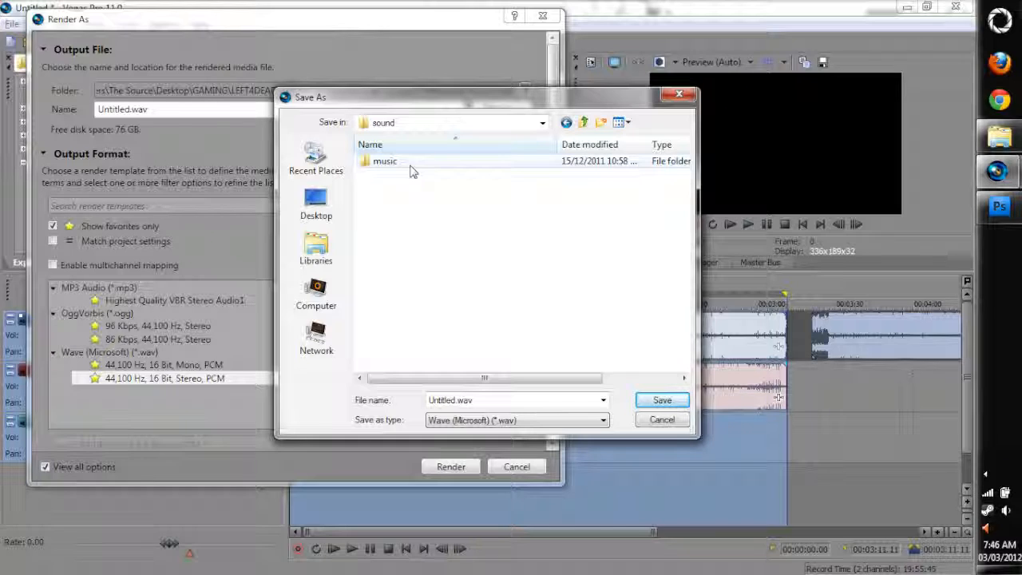
double_click(403, 163)
double_click(404, 164)
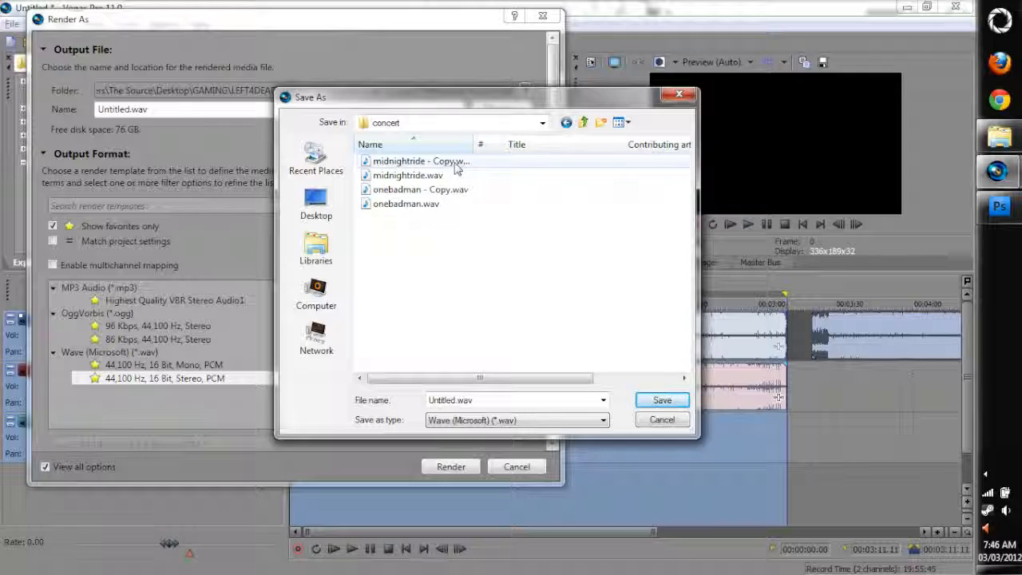
left_click(423, 177)
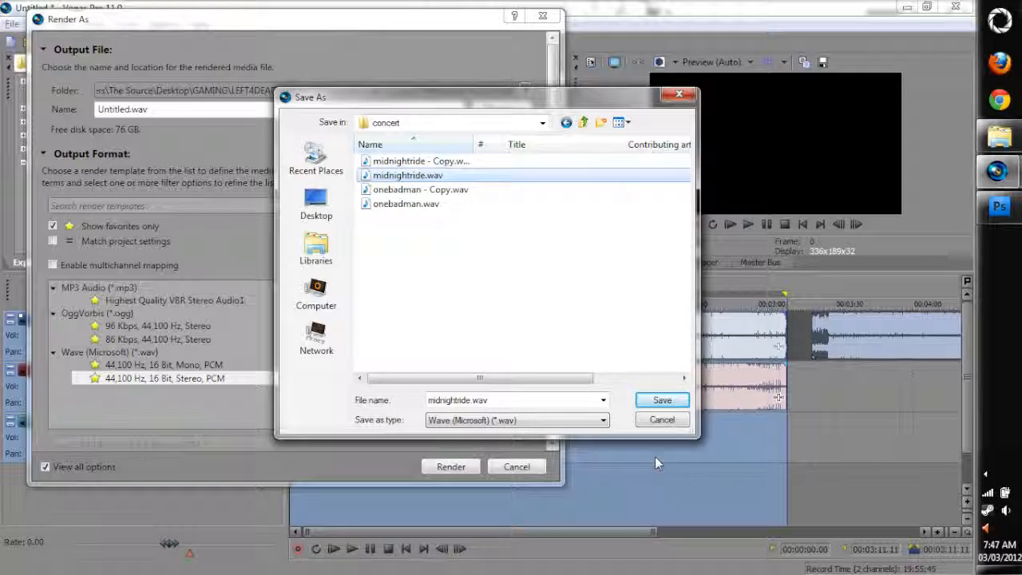
left_click(648, 419)
left_click(519, 467)
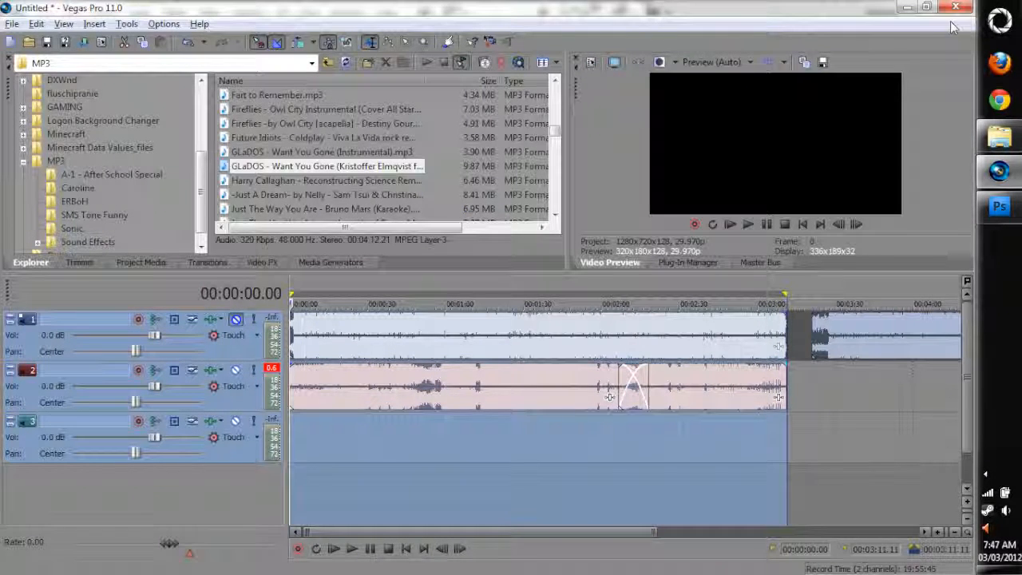
Deselect the timeline events and close the untitled Vegas Pro project without saving changes
left_click(809, 411)
scroll(809, 383, "down", 2)
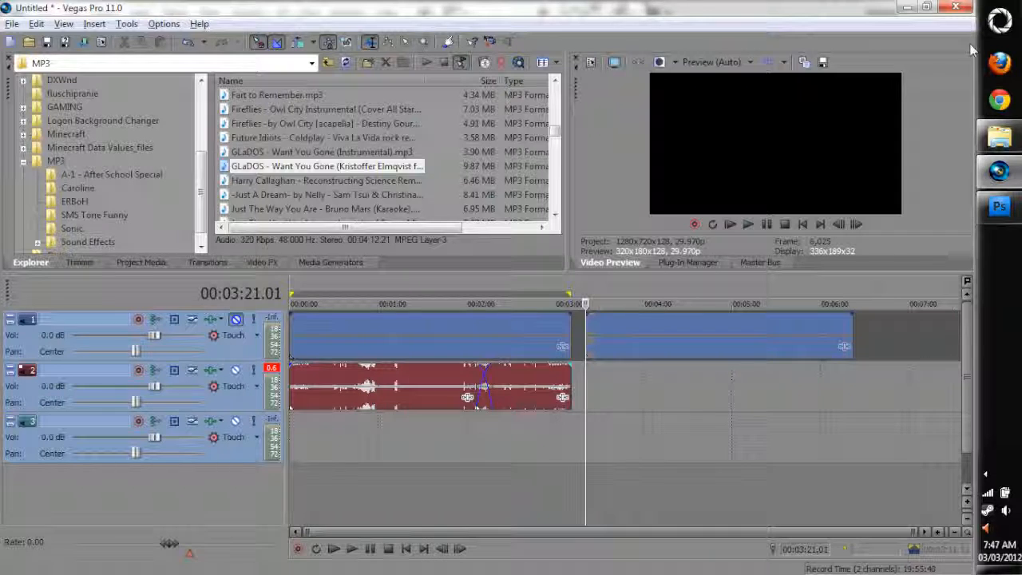
left_click(956, 7)
left_click(493, 250)
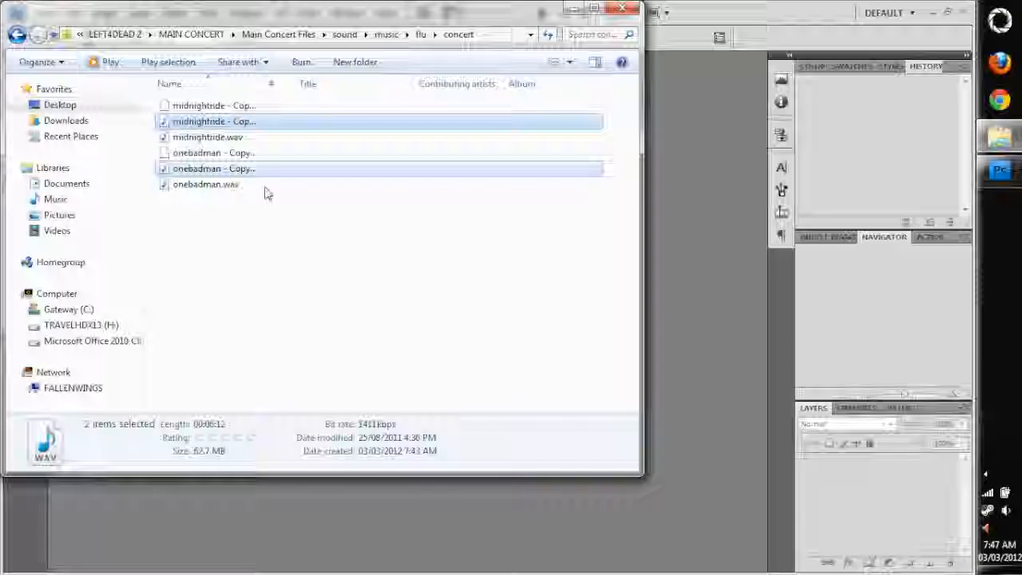
Delete the midnightride and onebadman copies with their companion files from the concert folder, and widen the Name column
left_click(242, 152, "ctrl")
left_click(242, 107, "ctrl")
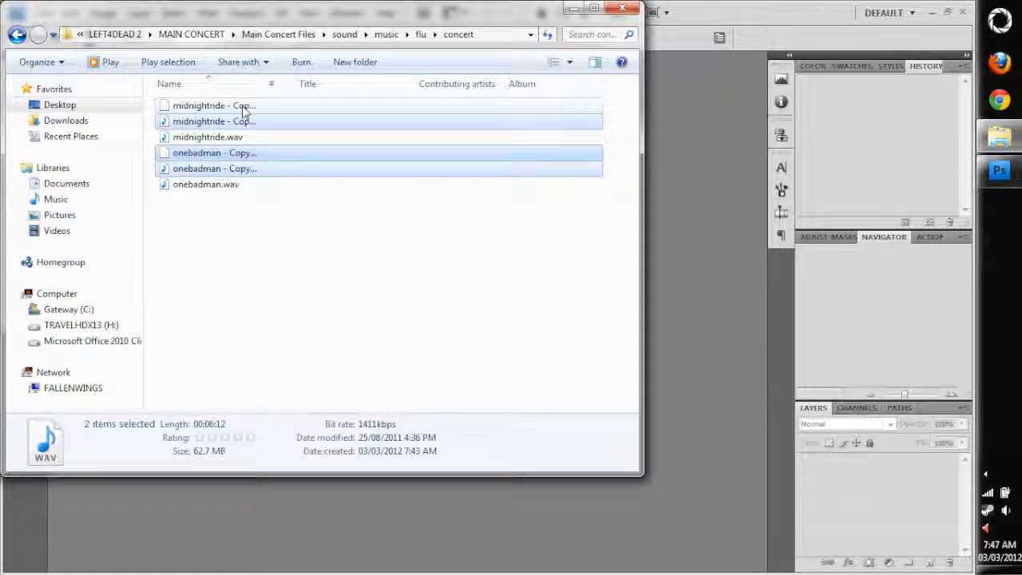
key("Delete")
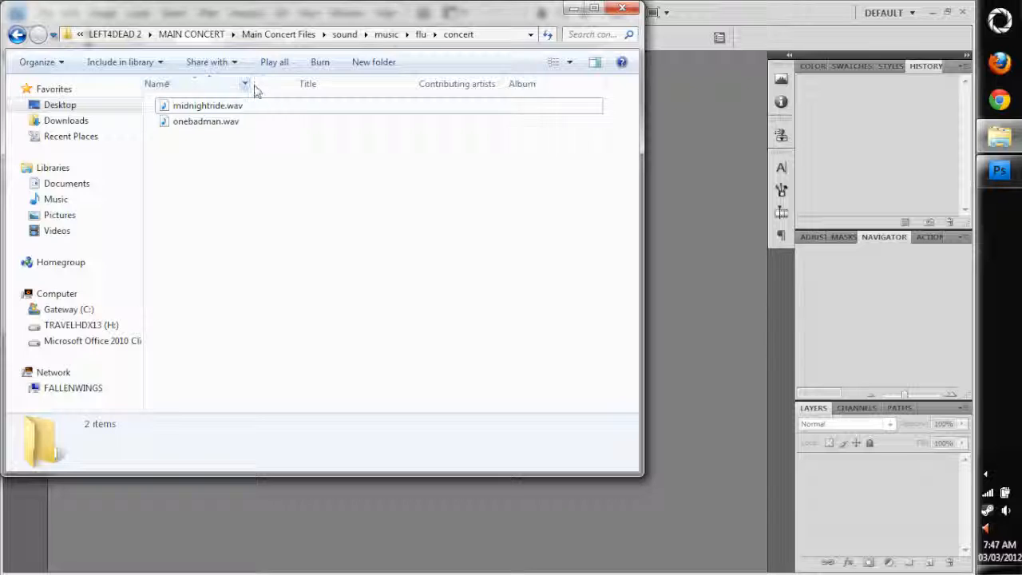
left_click_drag(266, 82, 293, 84)
left_click_drag(269, 238, 130, 26)
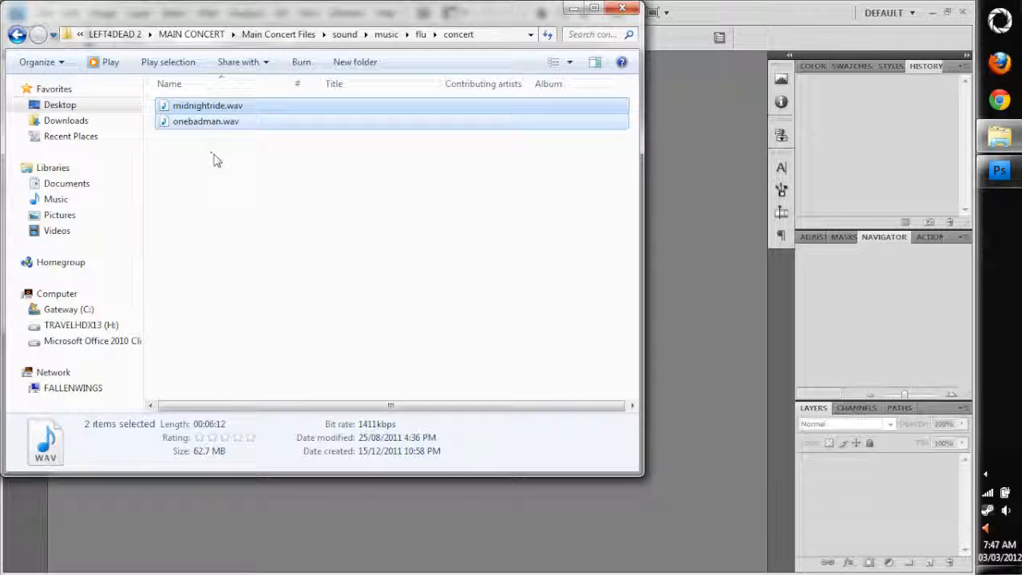
left_click_drag(300, 203, 158, 98)
left_click(482, 228)
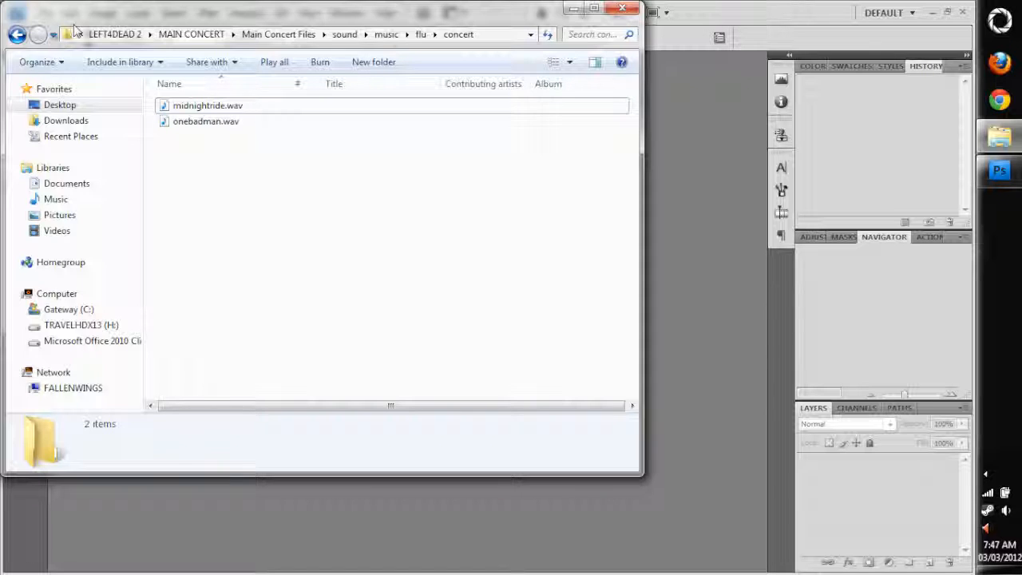
Go up to the Main Concert Files folder and look through its materials subfolder
left_click(17, 34)
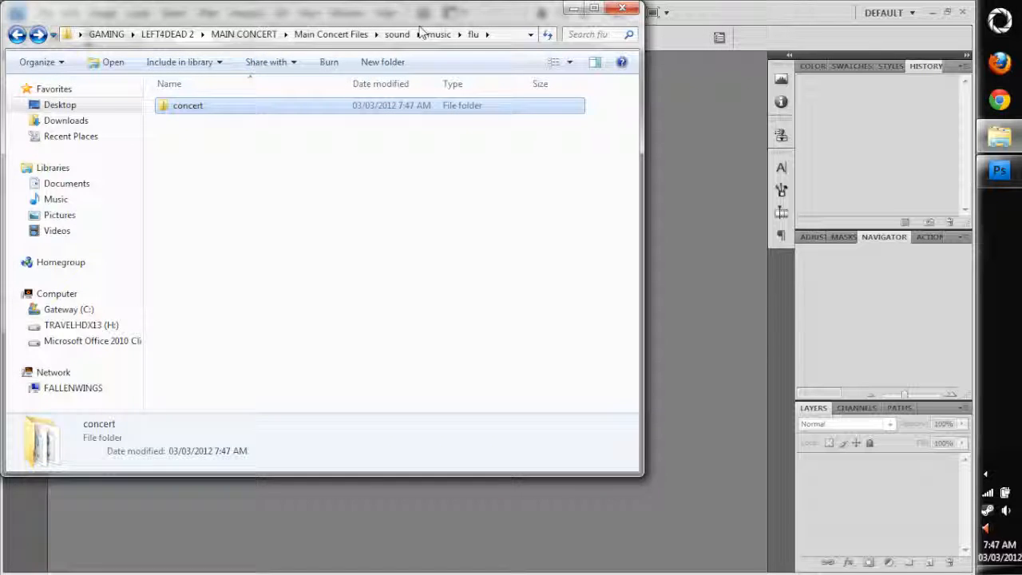
left_click(337, 37)
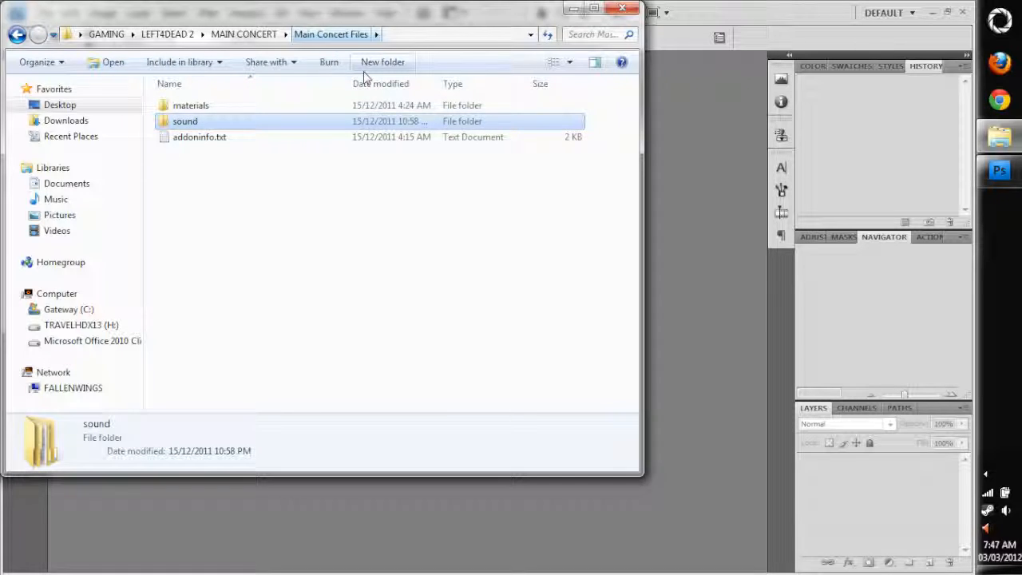
double_click(179, 107)
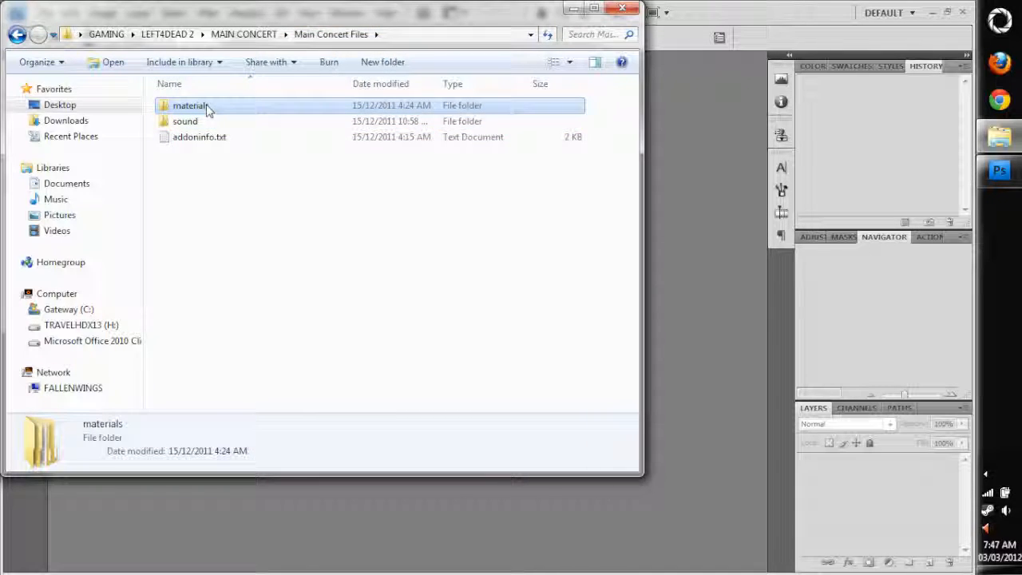
left_click(17, 34)
Open addoninfo.txt in a maximized Notepad window and set the addontitle to "Zelda Concert Mod"
double_click(192, 144)
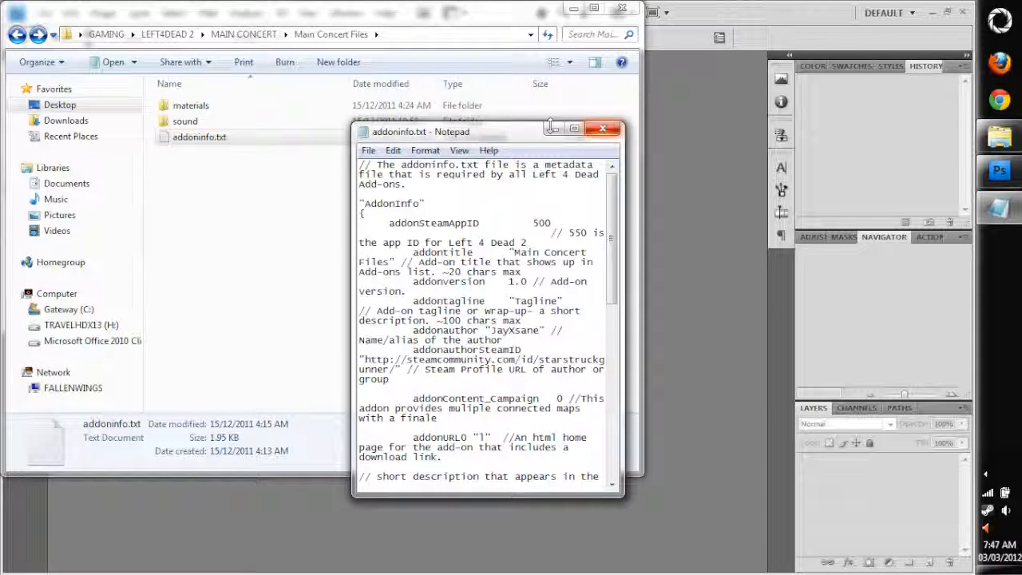
double_click(499, 134)
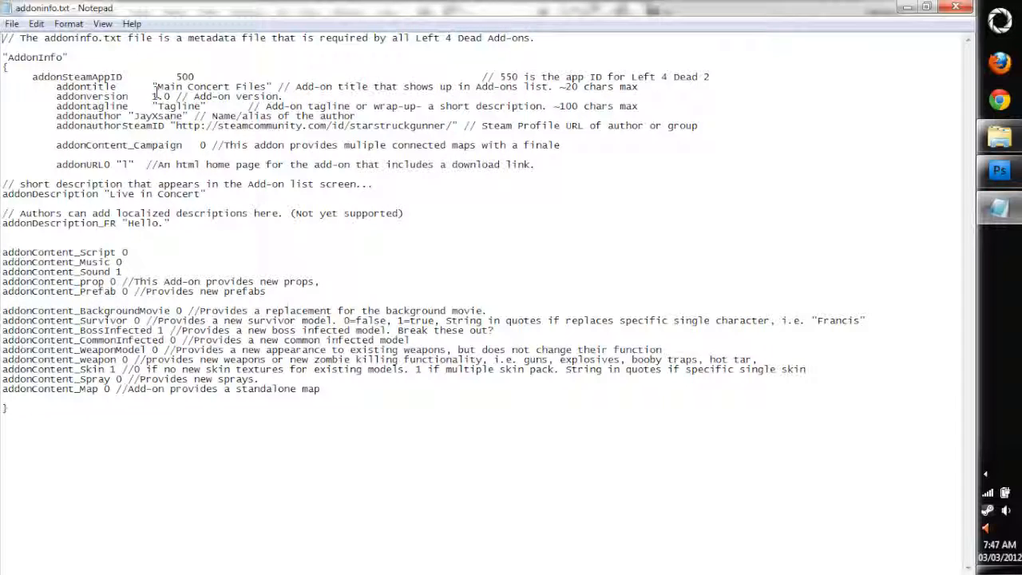
left_click_drag(158, 87, 267, 87)
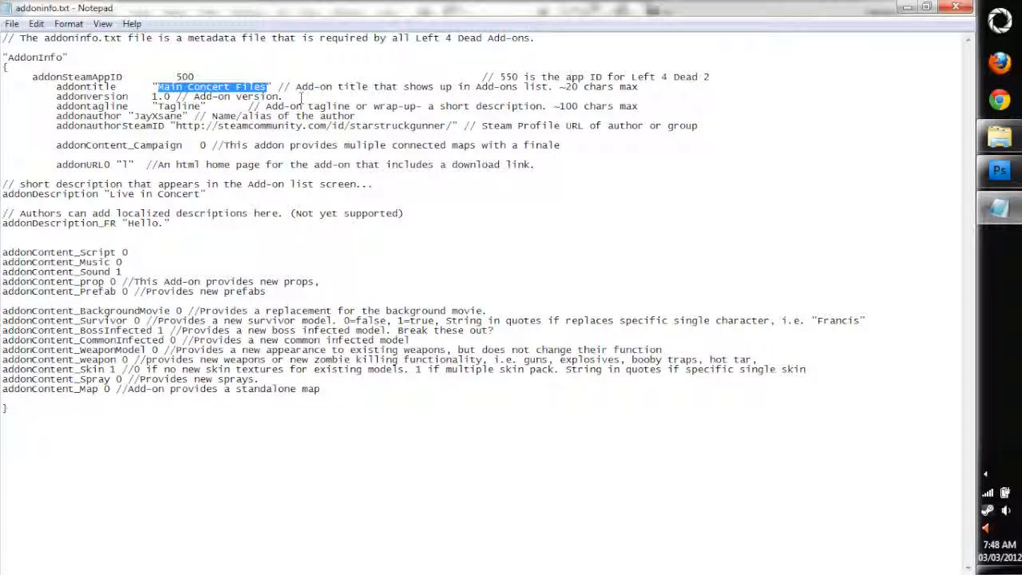
type("Zelda M")
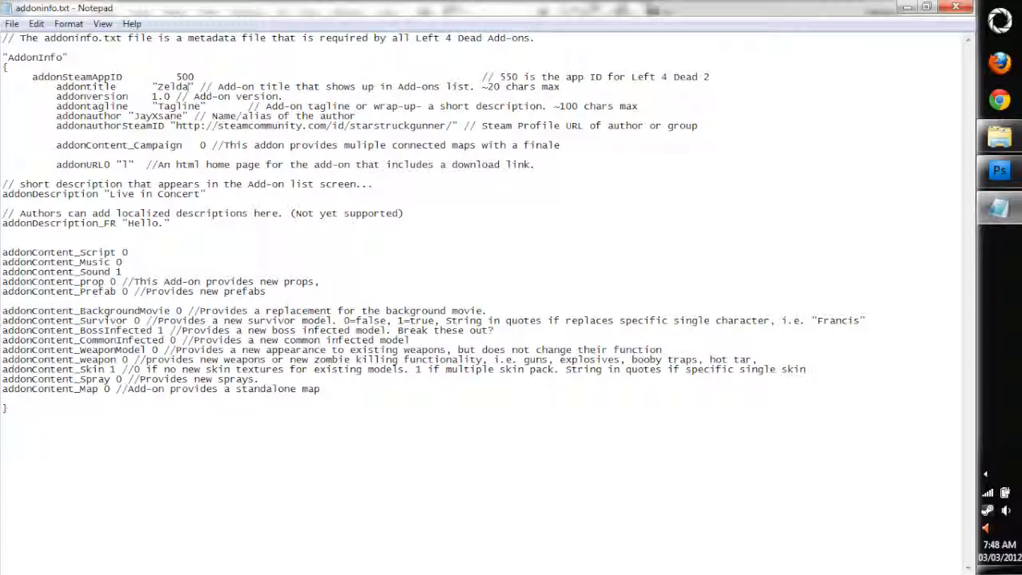
type("od")
key("BackSpace")
key("BackSpace")
key("BackSpace")
type("Concer")
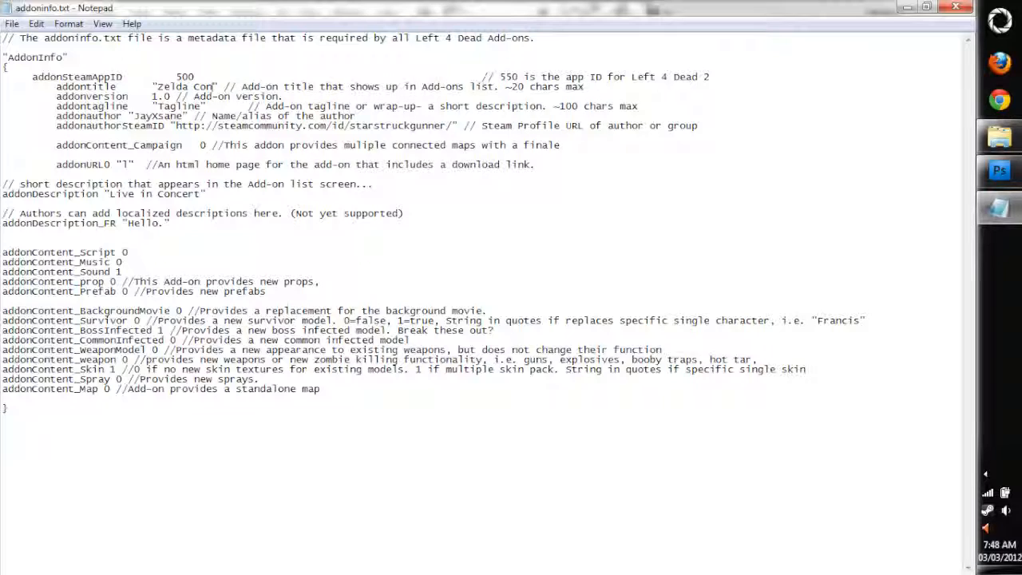
type("t Mod")
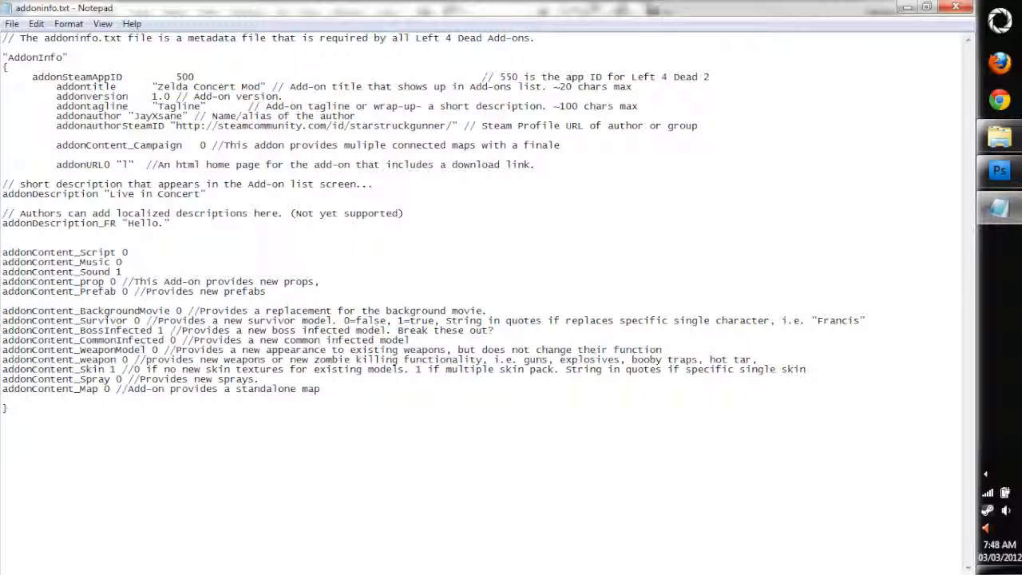
Review the tagline, author and addonDescription entries in addoninfo.txt, and close the file without saving
key("Down")
key("Down")
key("Down")
key("Left")
key("ctrl+shift+Left")
key("Down")
left_click_drag(108, 192, 202, 195)
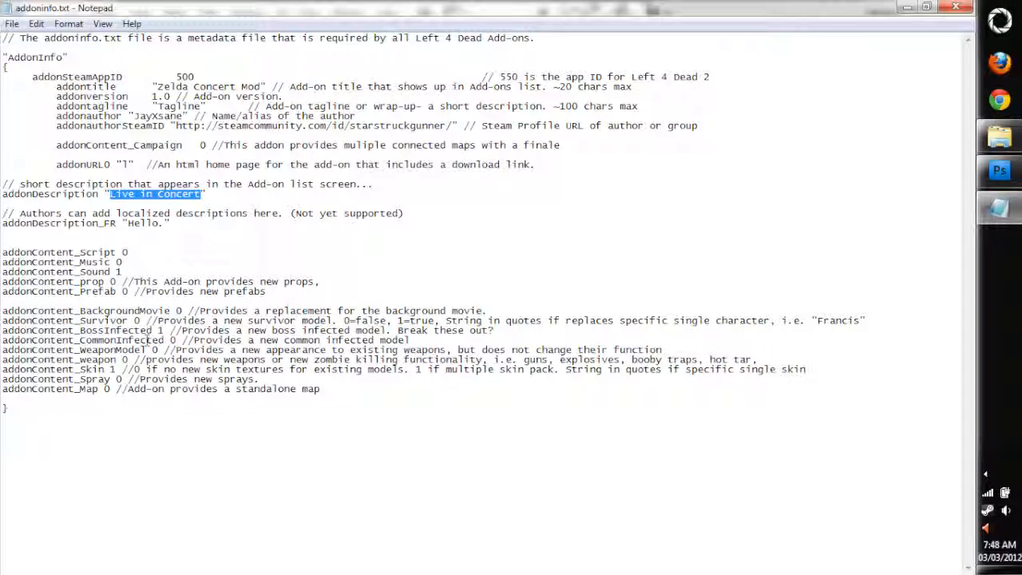
left_click(285, 96)
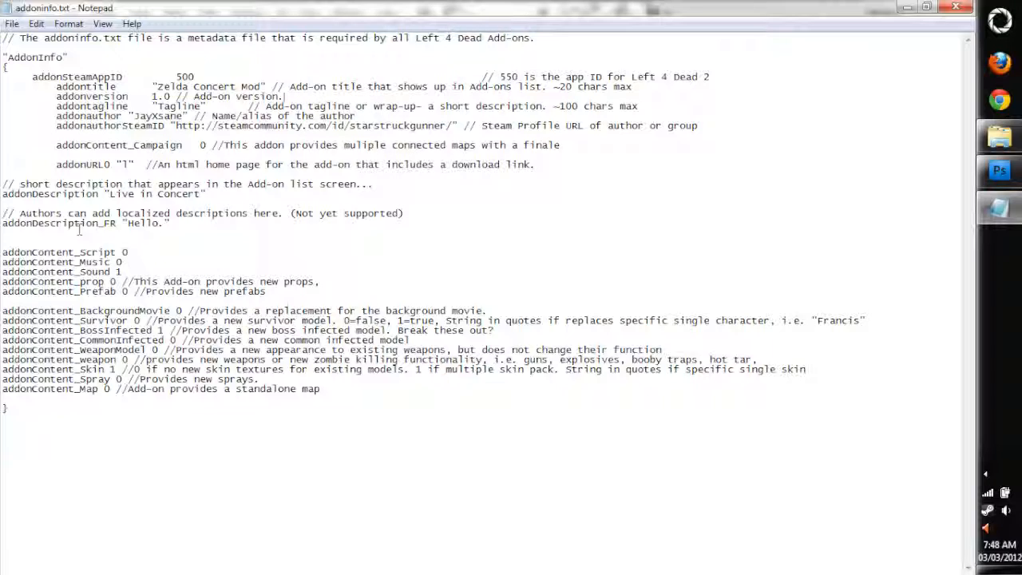
left_click(962, 7)
left_click(520, 312)
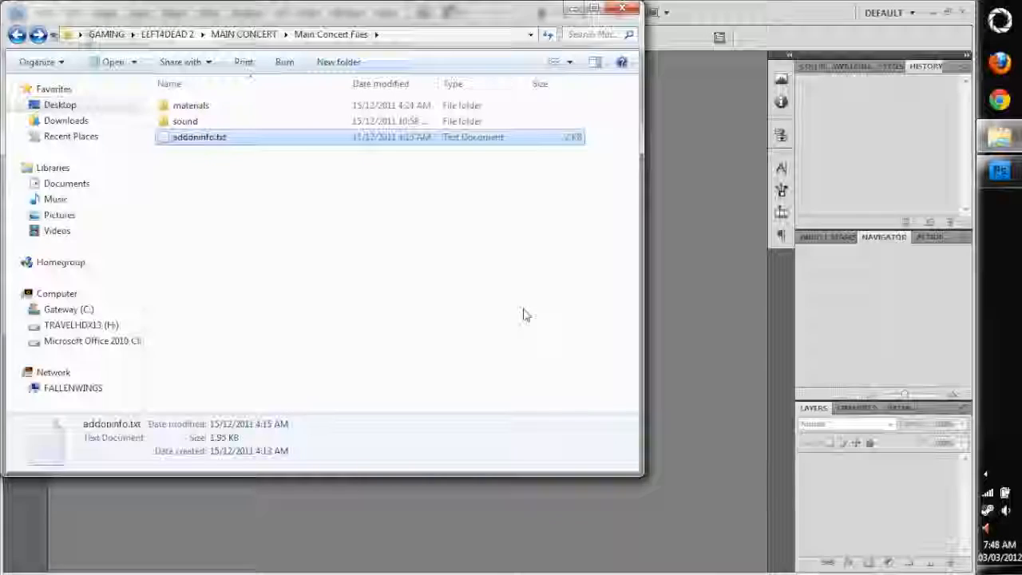